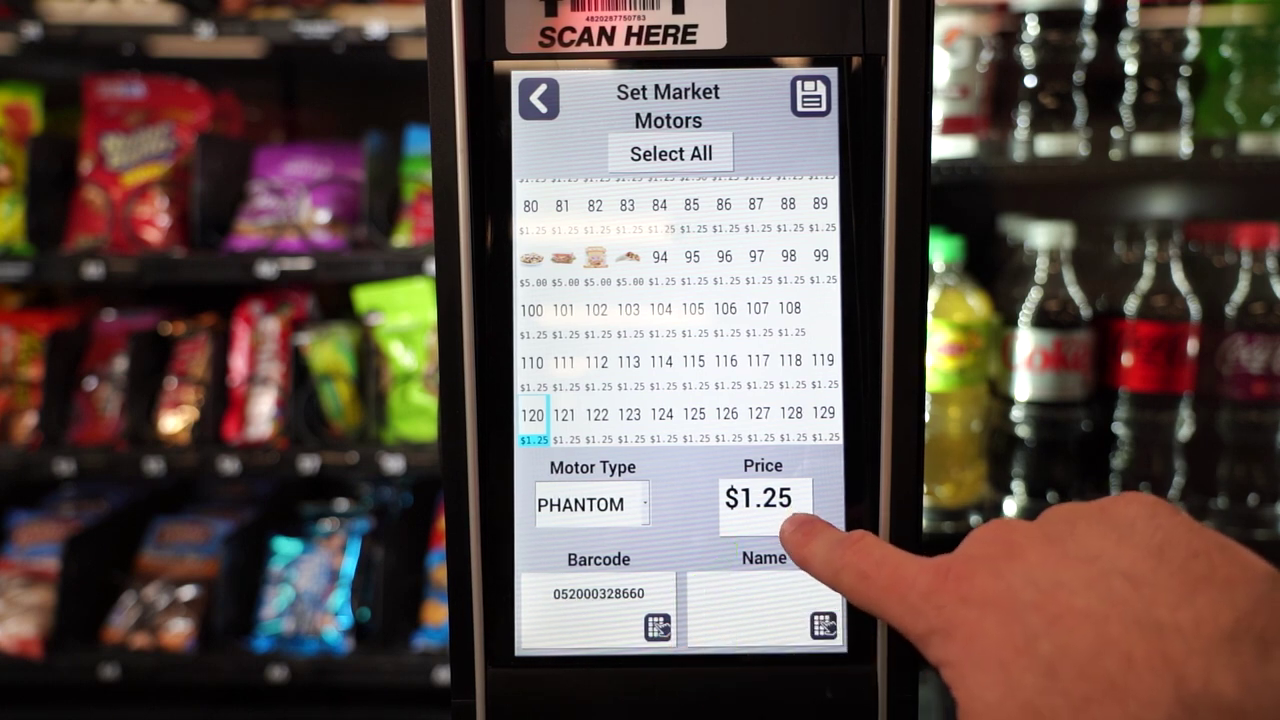
Step: Set the price of market motor 120 to $1.50 and accept the entry
click(799, 520)
click(600, 312)
click(682, 390)
click(682, 546)
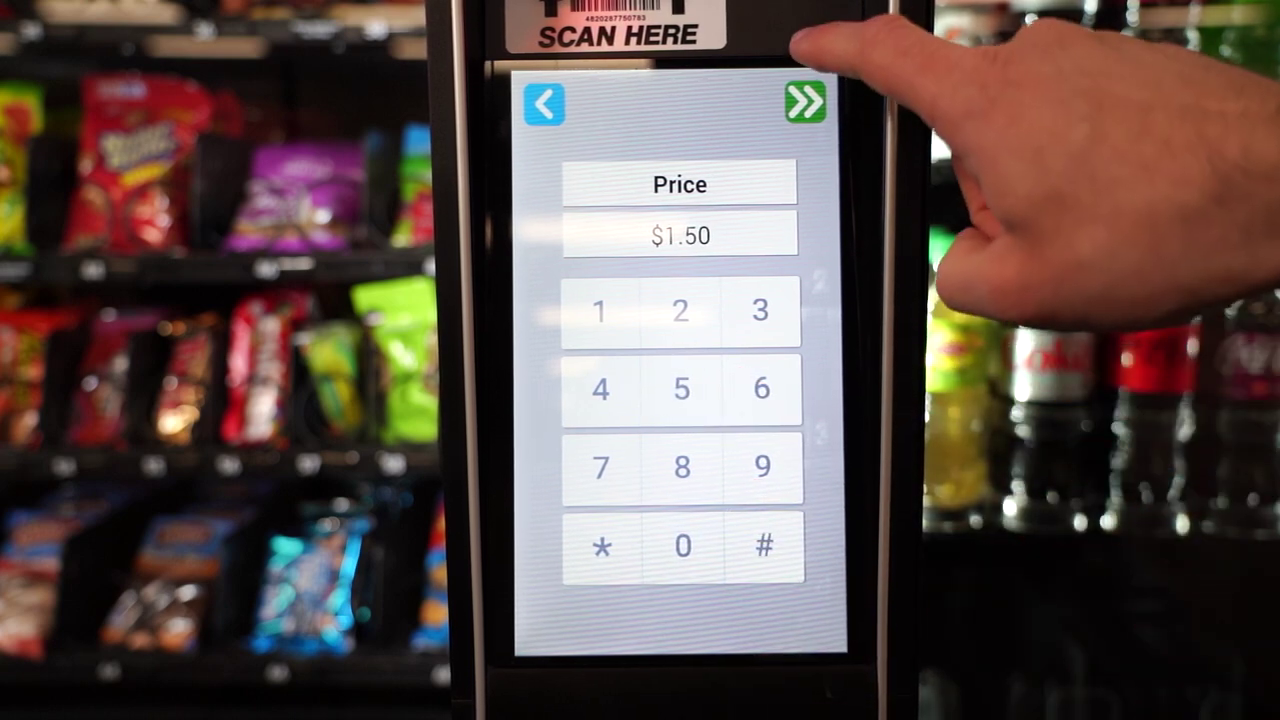
click(805, 101)
Step: Name the product on motor 120 "Gatorade" and save the market motor settings
click(815, 615)
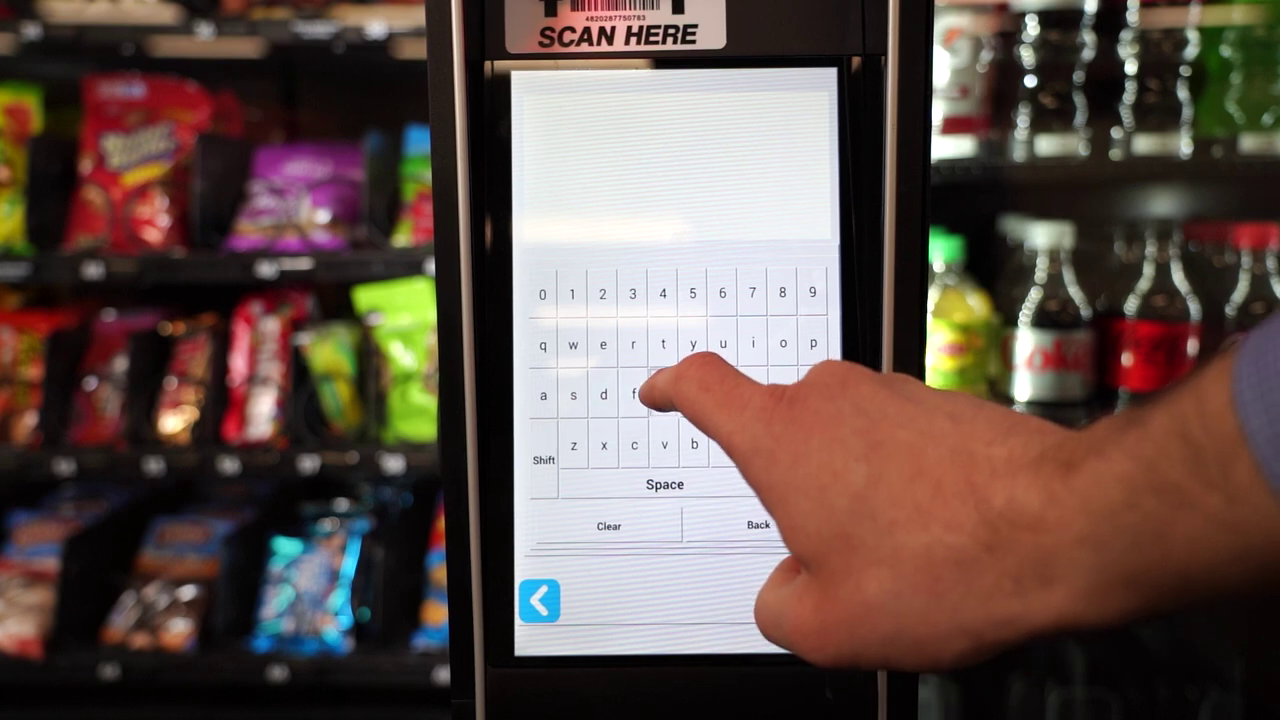
text(Gatorade)
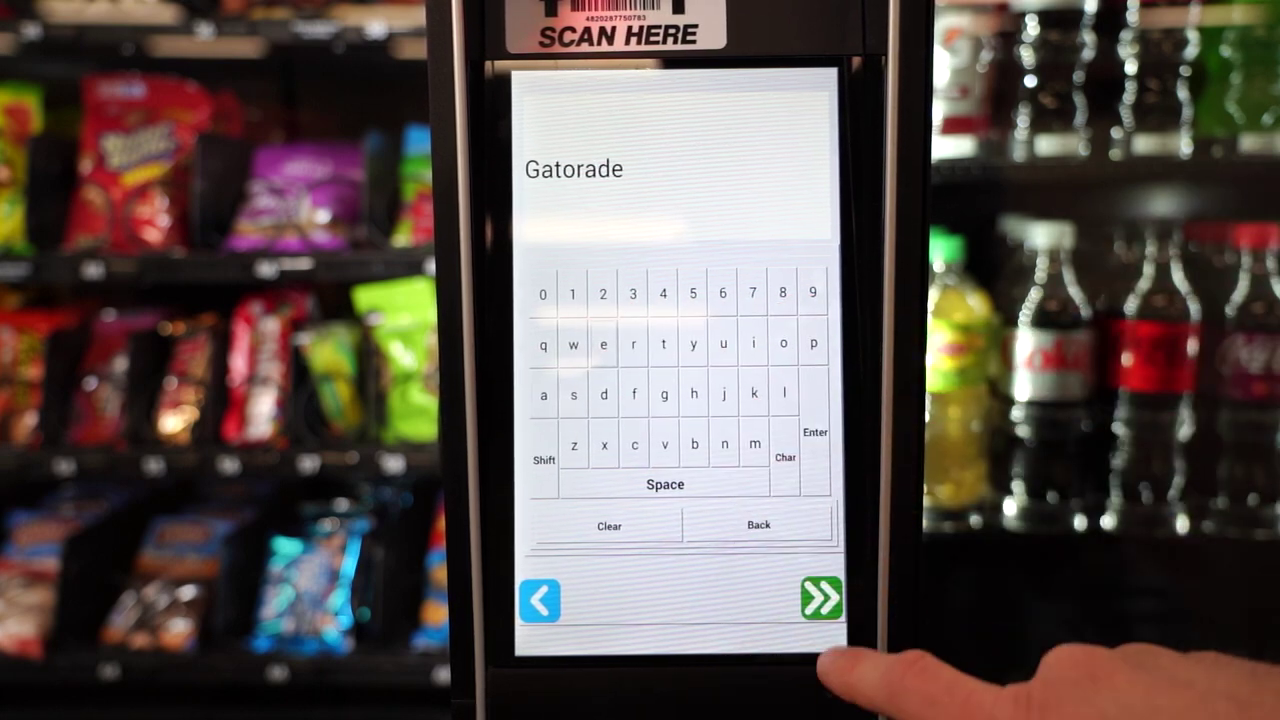
click(820, 598)
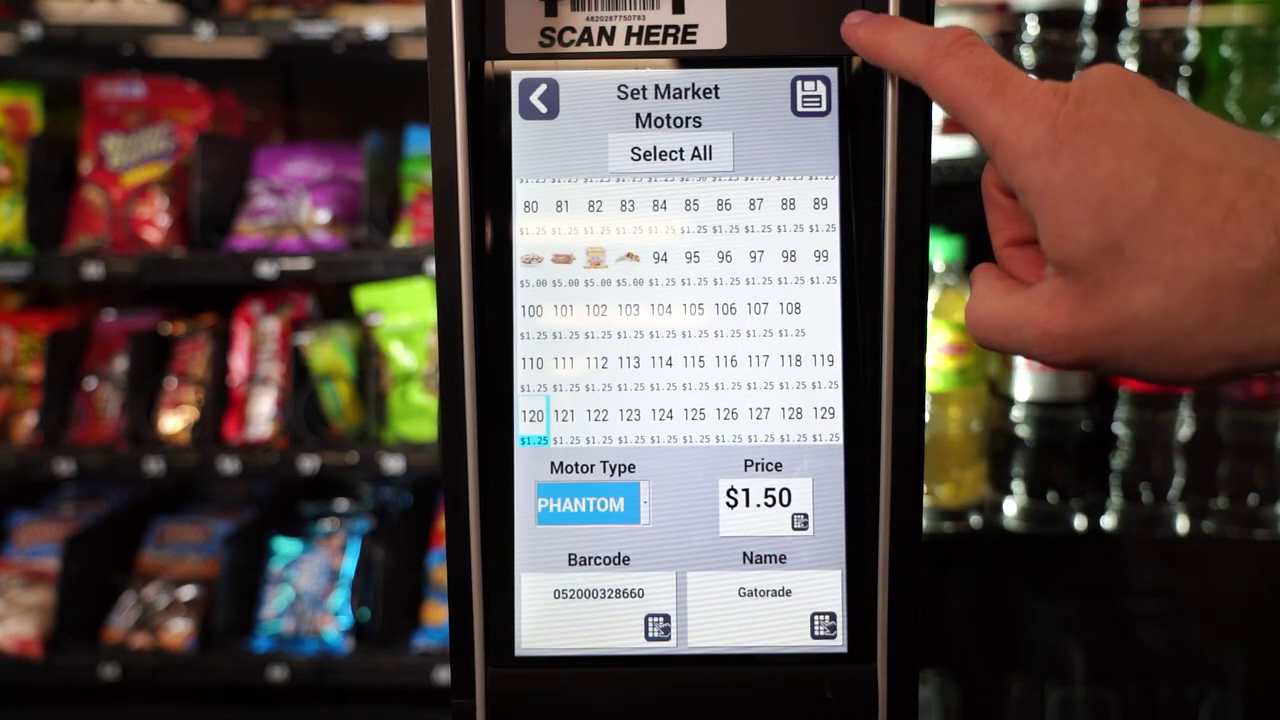
click(810, 96)
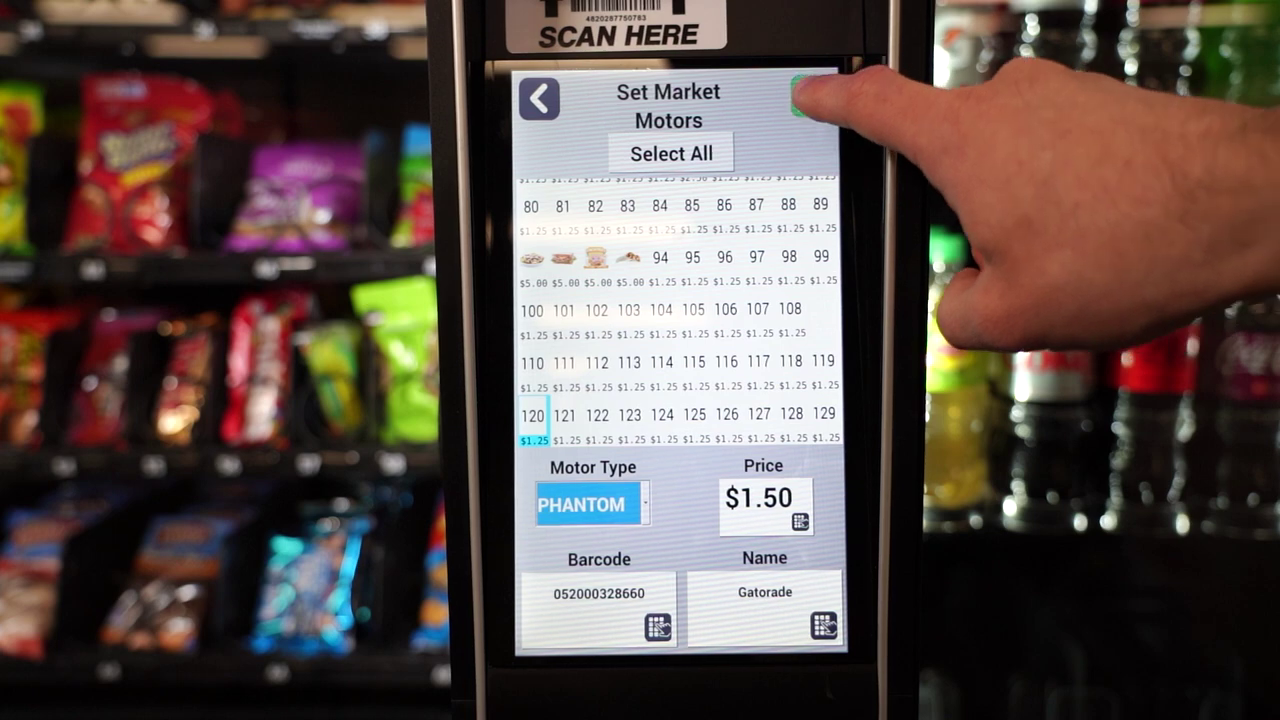
Step: Back out of the market settings and configuration screens and leave the service menu
click(540, 98)
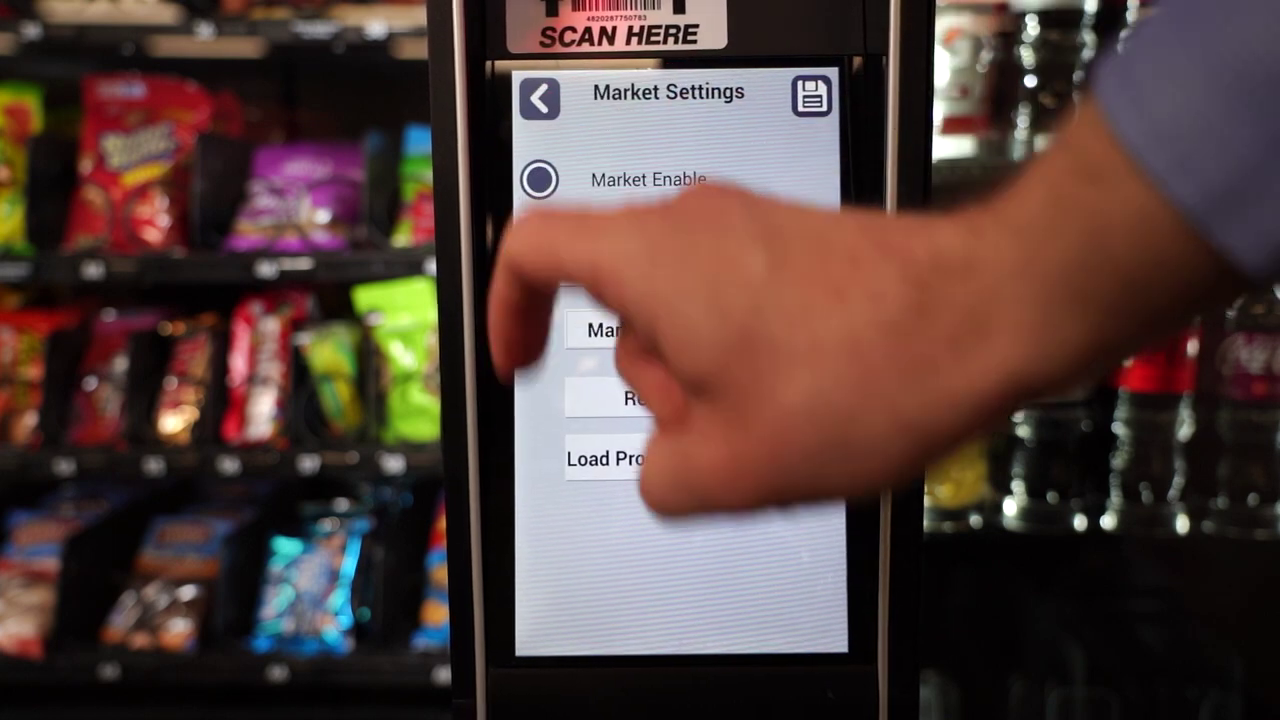
click(538, 102)
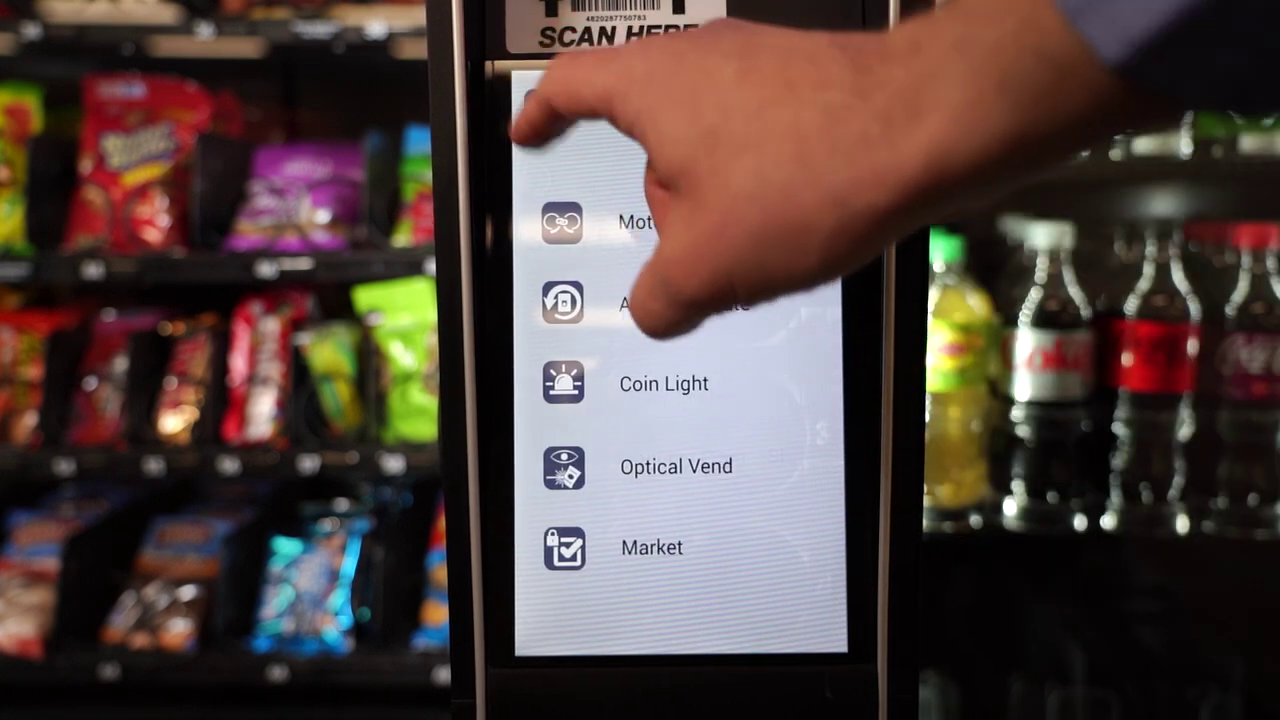
click(542, 106)
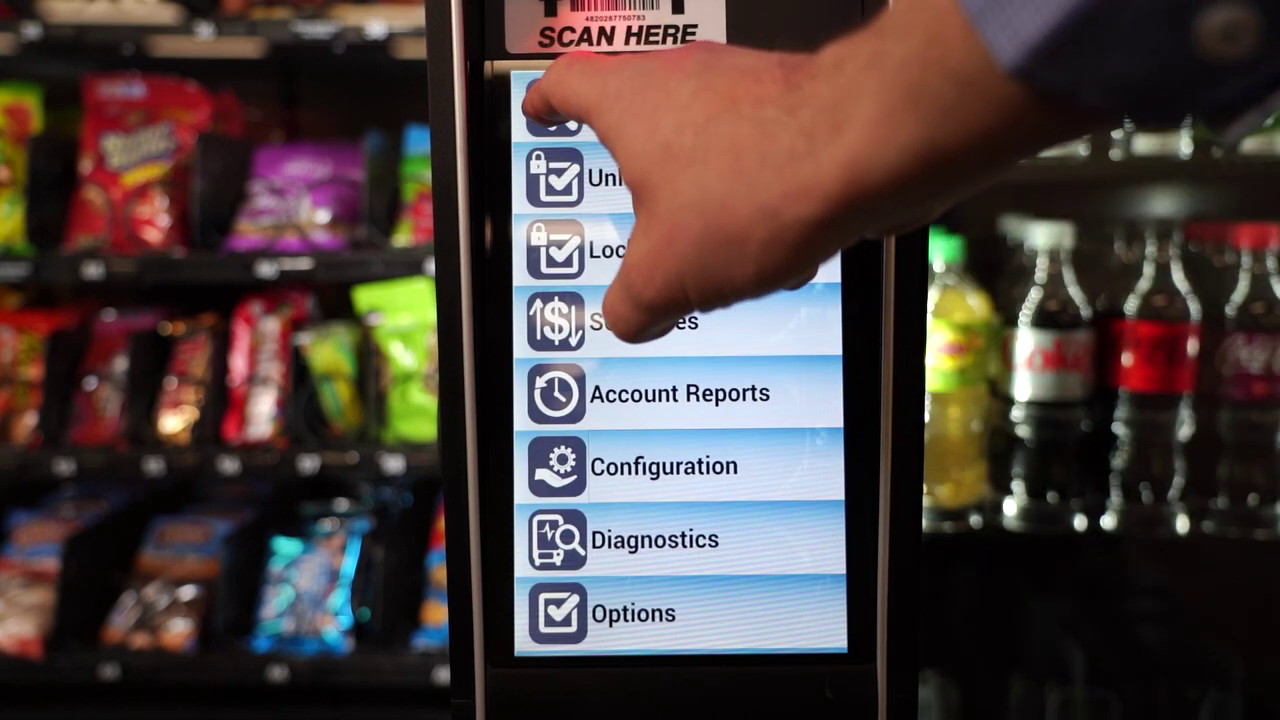
click(555, 107)
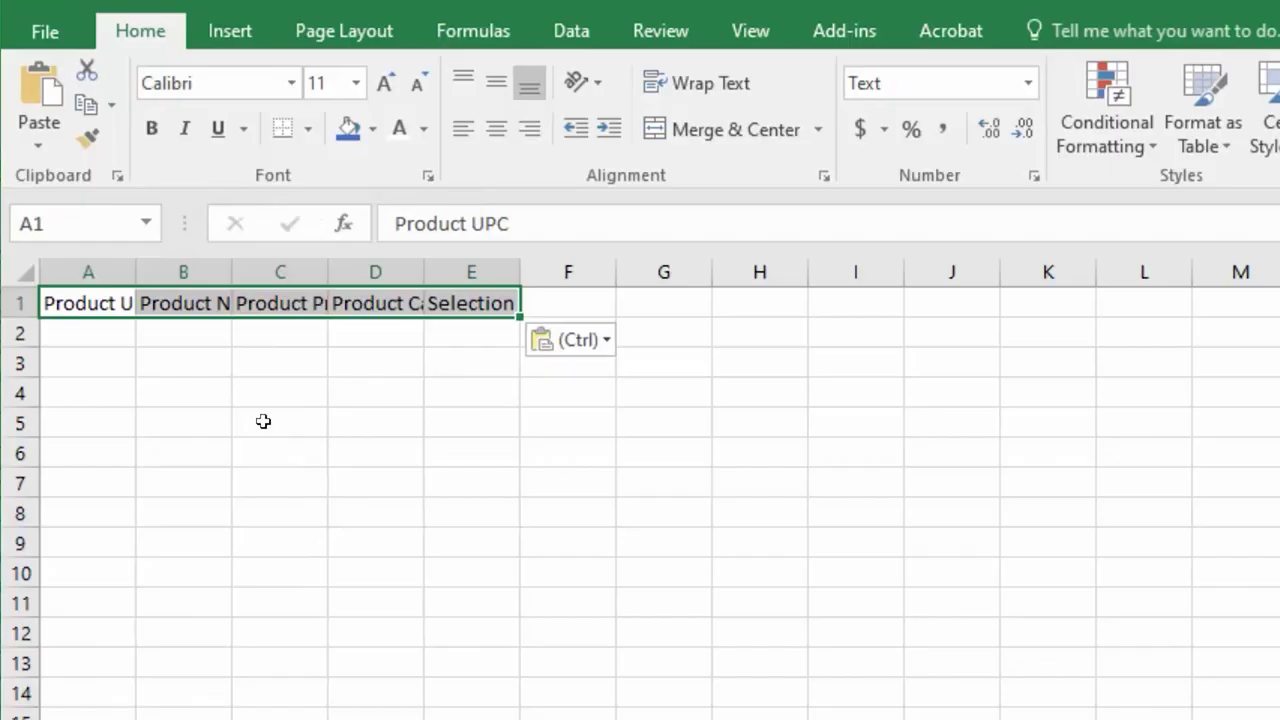
Step: In Excel, widen columns A to D so the Product UPC, Name, Price and Category headers fit
click(425, 386)
drag(148, 270, 208, 278)
drag(306, 278, 361, 278)
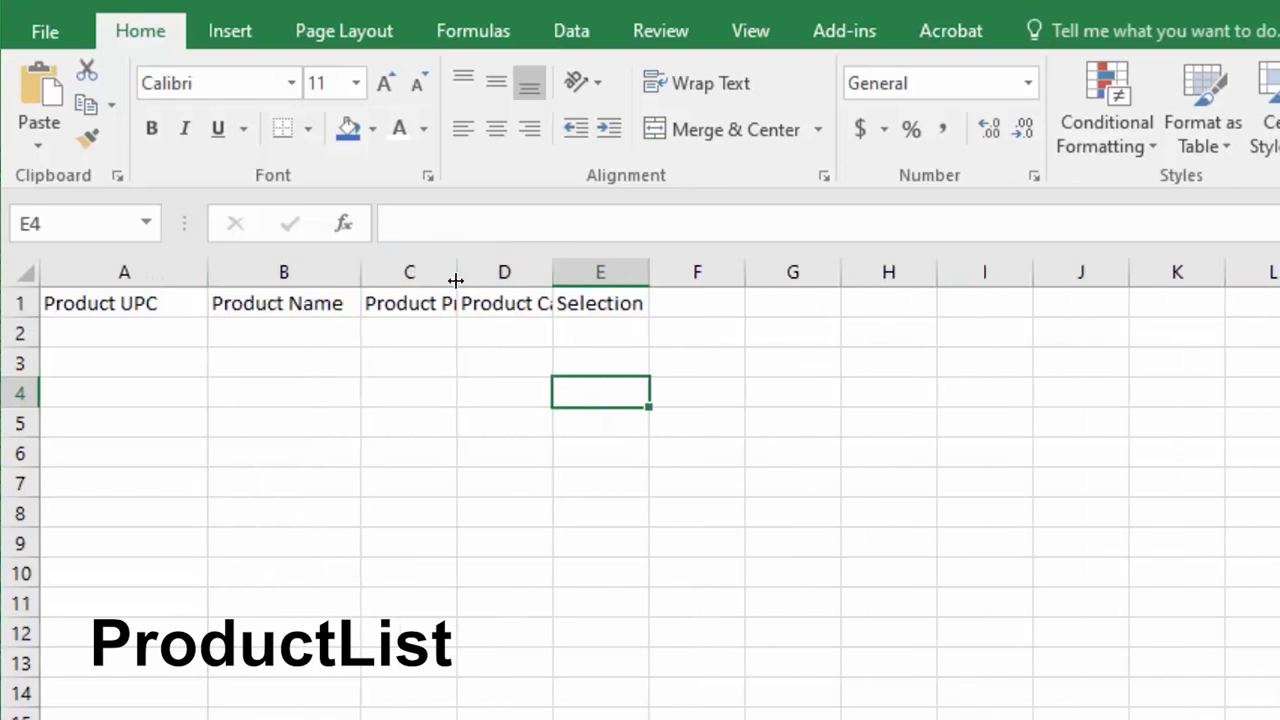
drag(455, 280, 531, 272)
drag(628, 272, 708, 272)
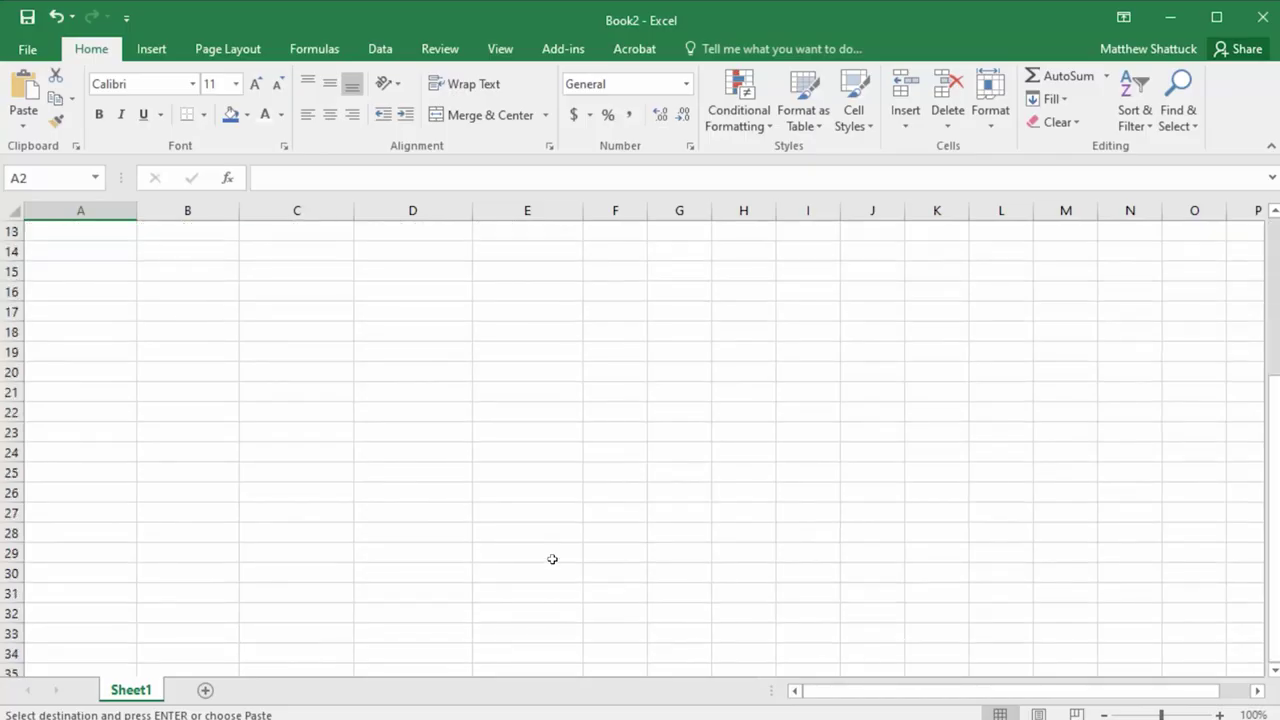
Step: Format the cells below the headers in columns A to E, down to row 42, as Text
scroll(552, 560, down, 1)
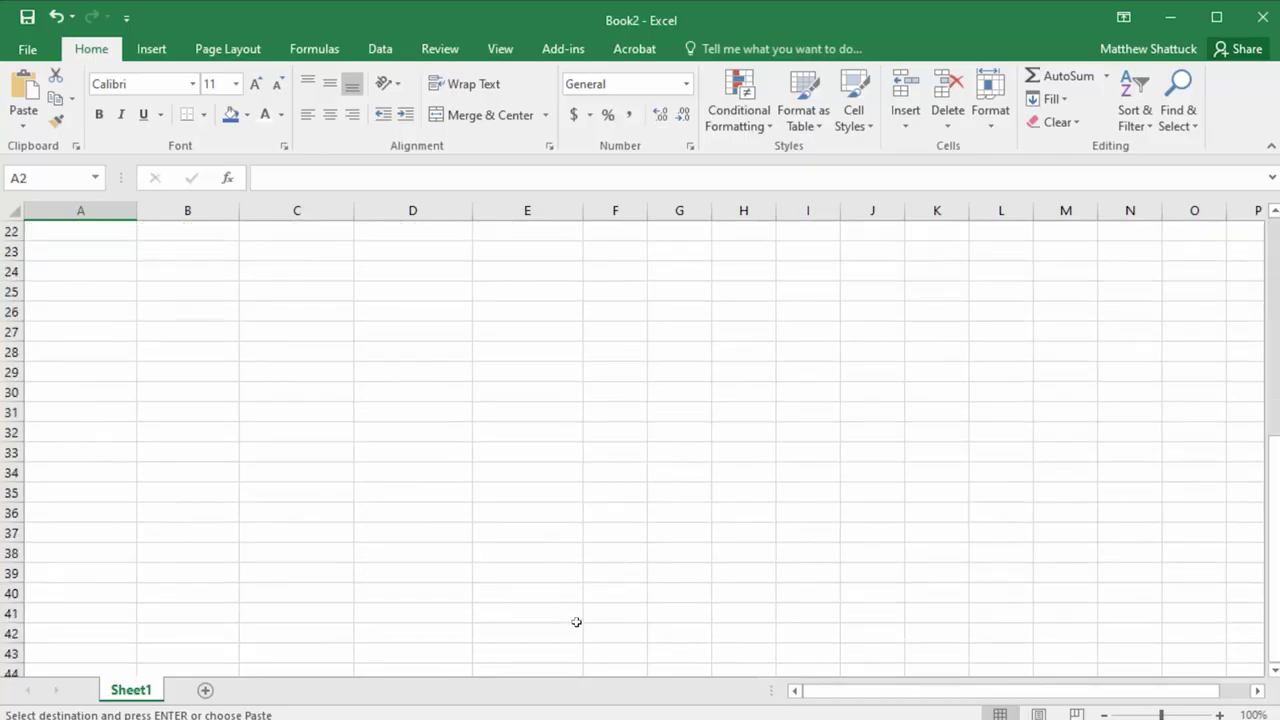
drag(577, 623, 538, 582)
scroll(491, 537, up, 7)
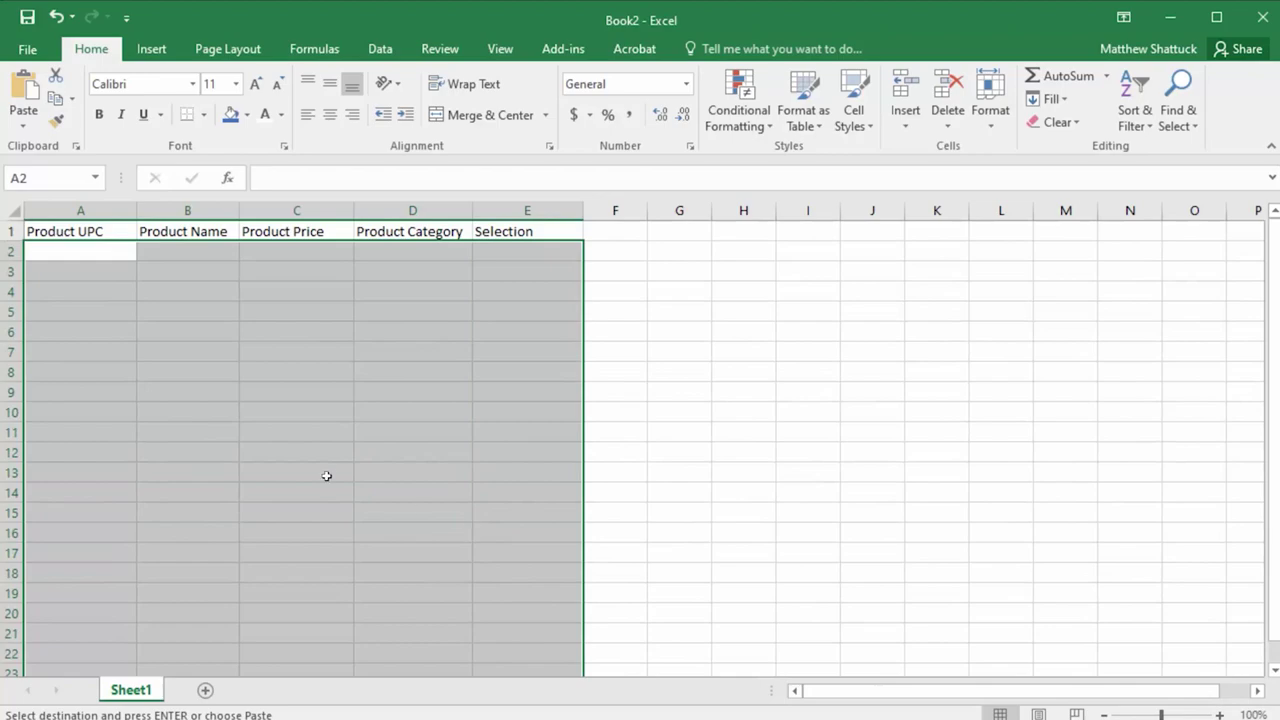
right_click(389, 438)
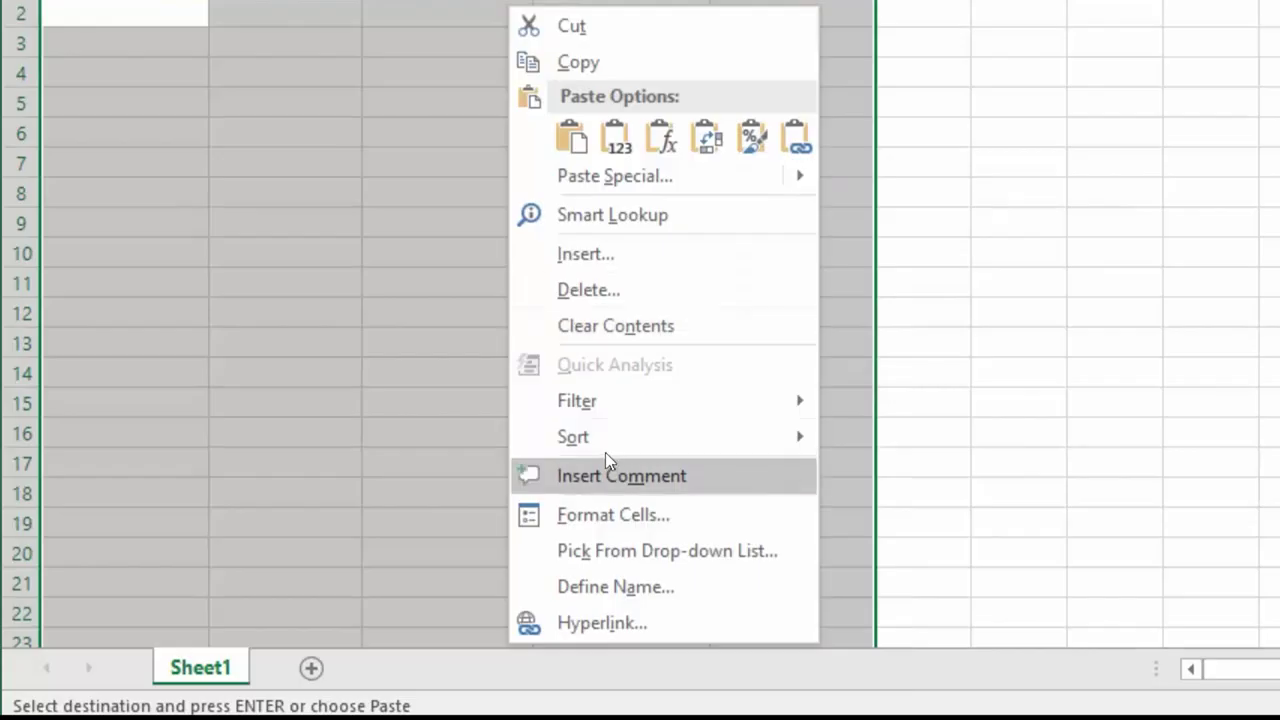
click(614, 512)
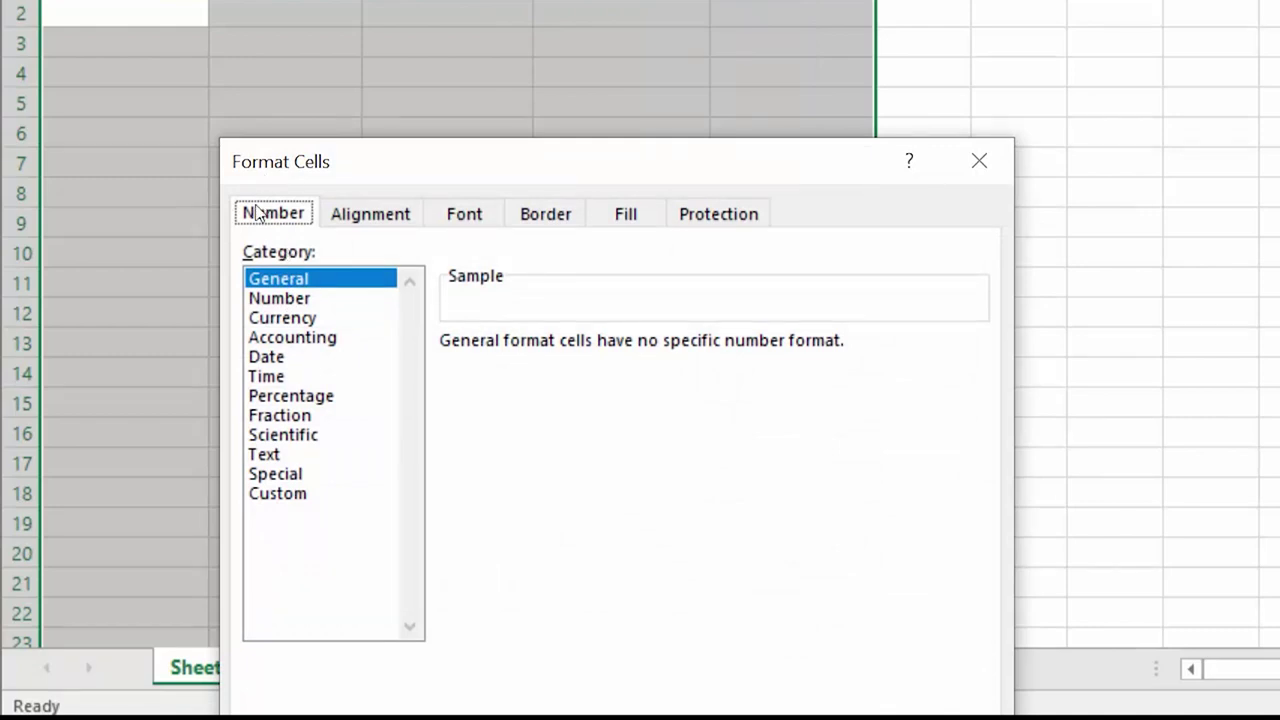
click(268, 452)
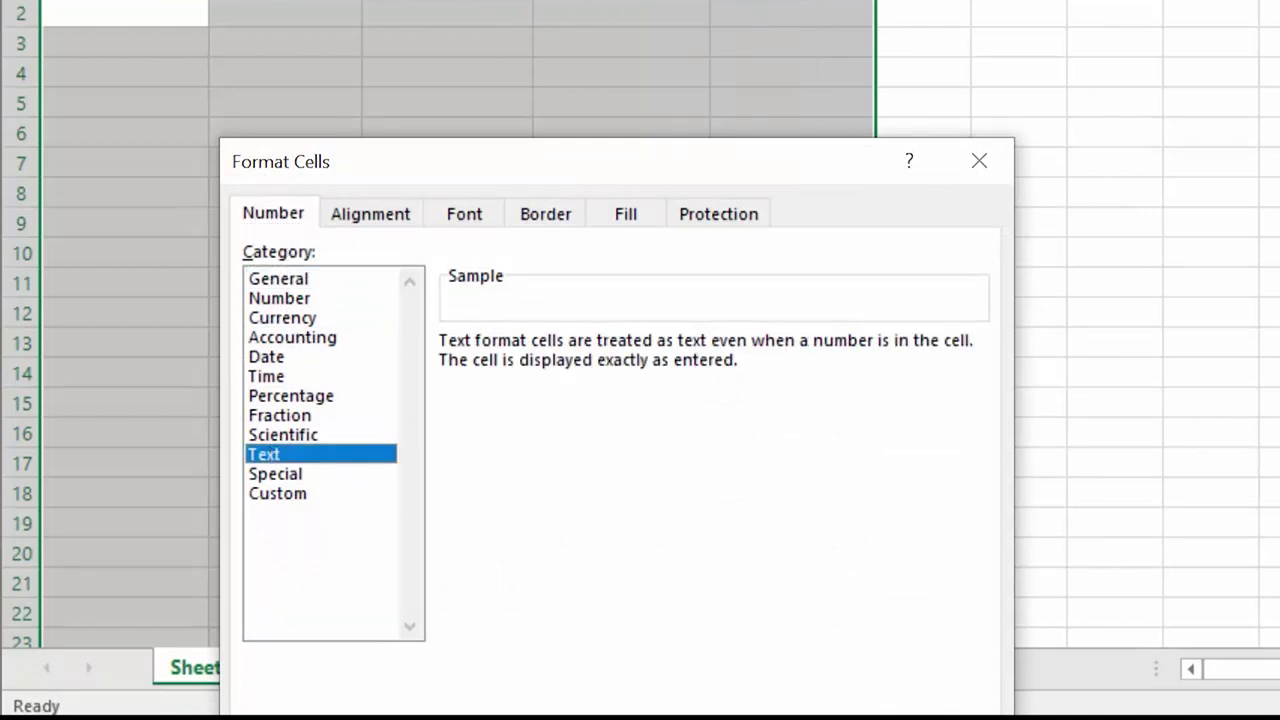
key(Return)
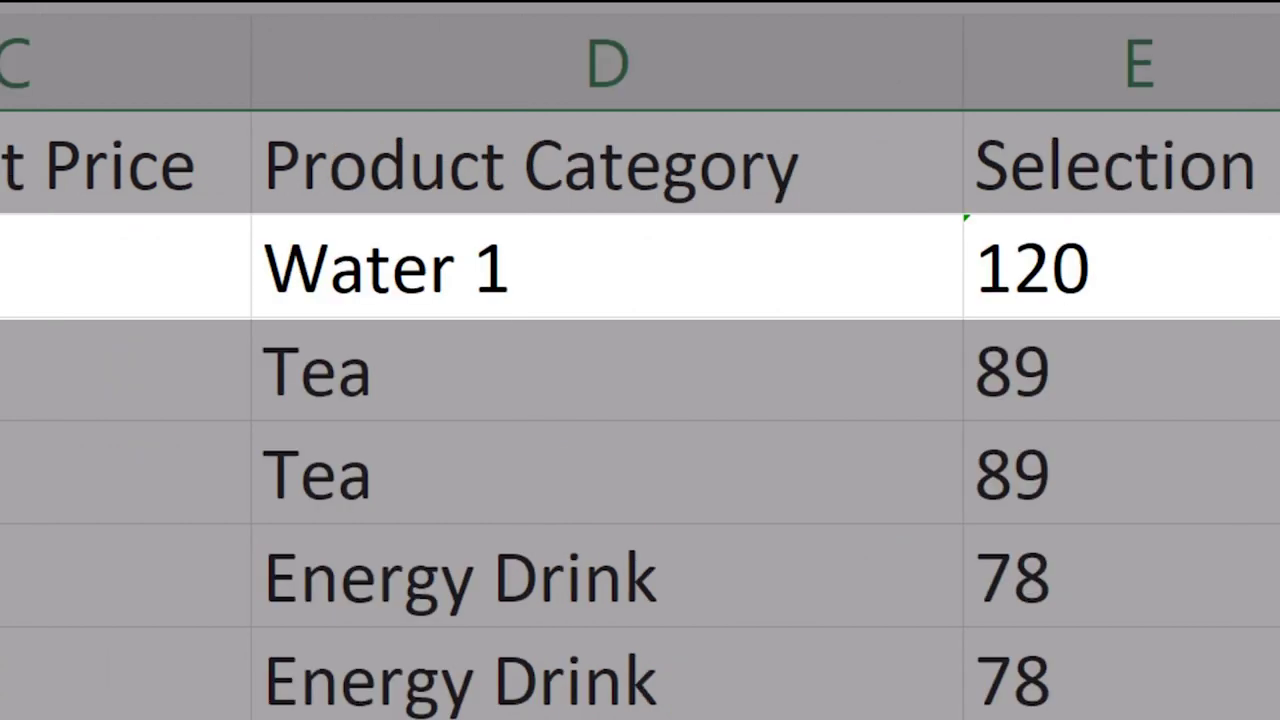
Step: Start exporting the workbook with the file type changed to CSV (Comma delimited)
key(alt+f)
click(45, 415)
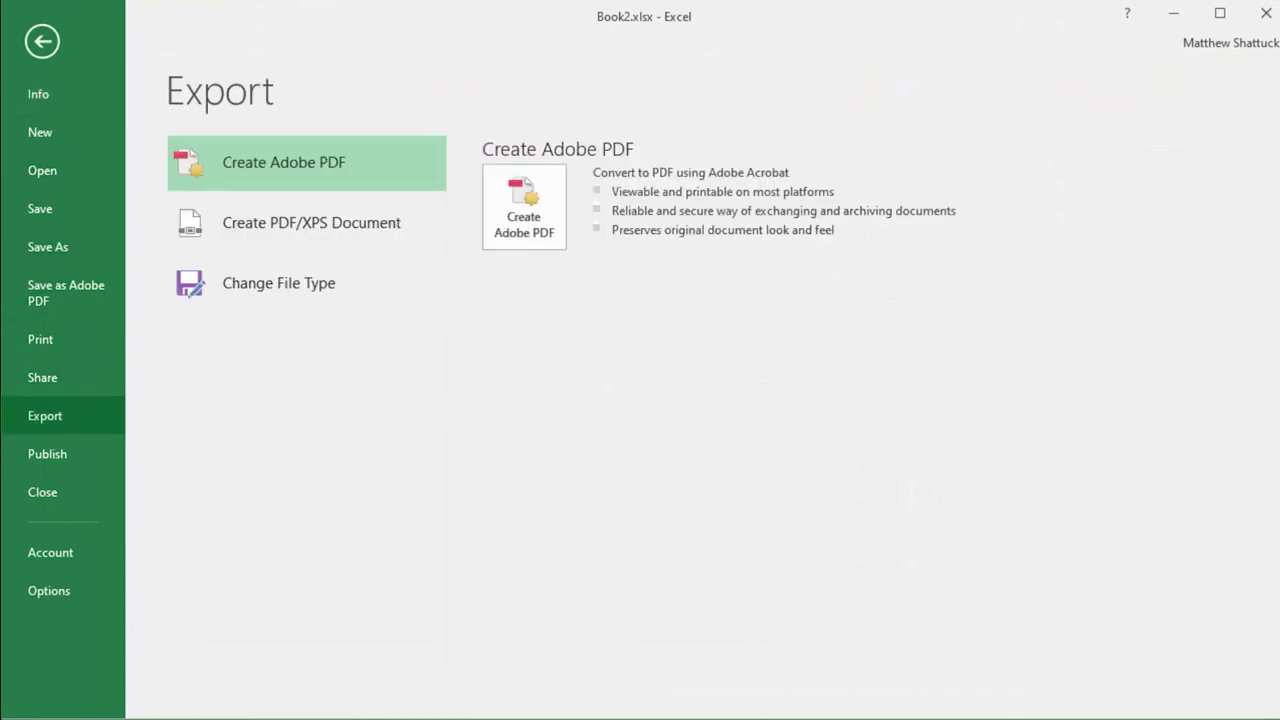
click(278, 283)
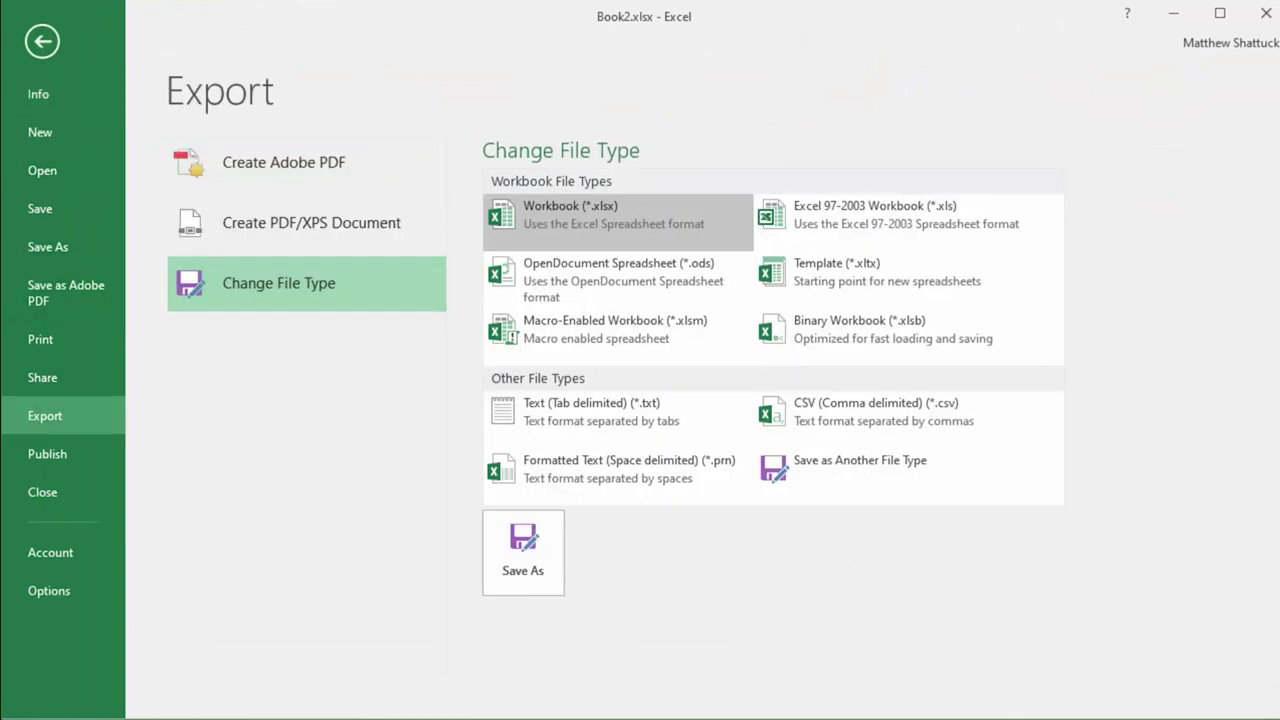
click(875, 411)
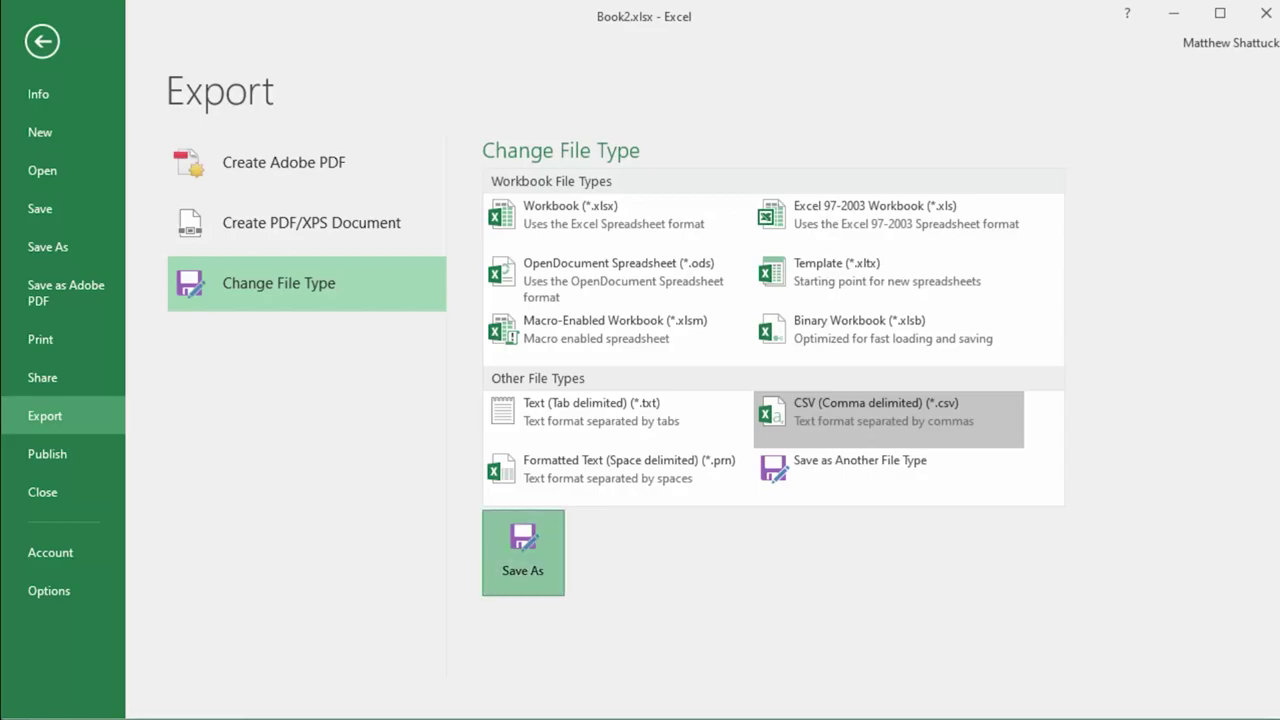
click(523, 552)
Step: Create a "products" folder on the USB drive, name the file ProductList.csv, and open that folder as the save location
click(148, 85)
text(products)
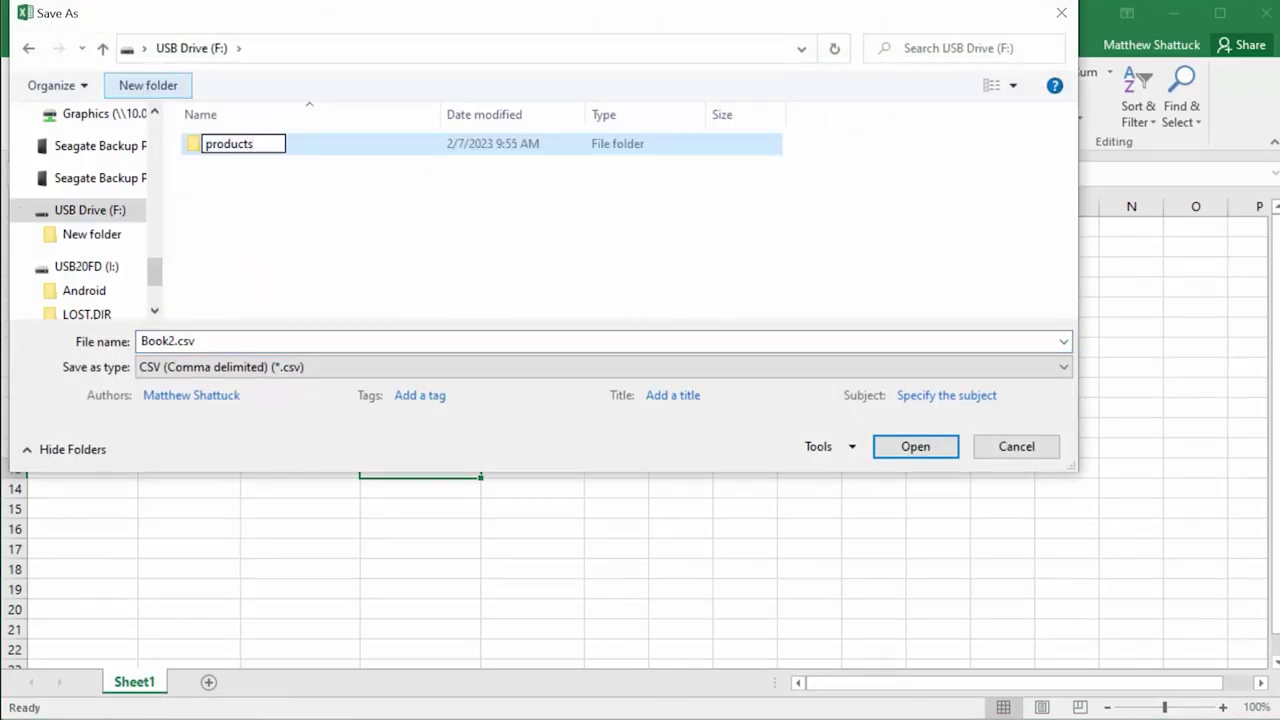
double_click(155, 341)
text(ProductList)
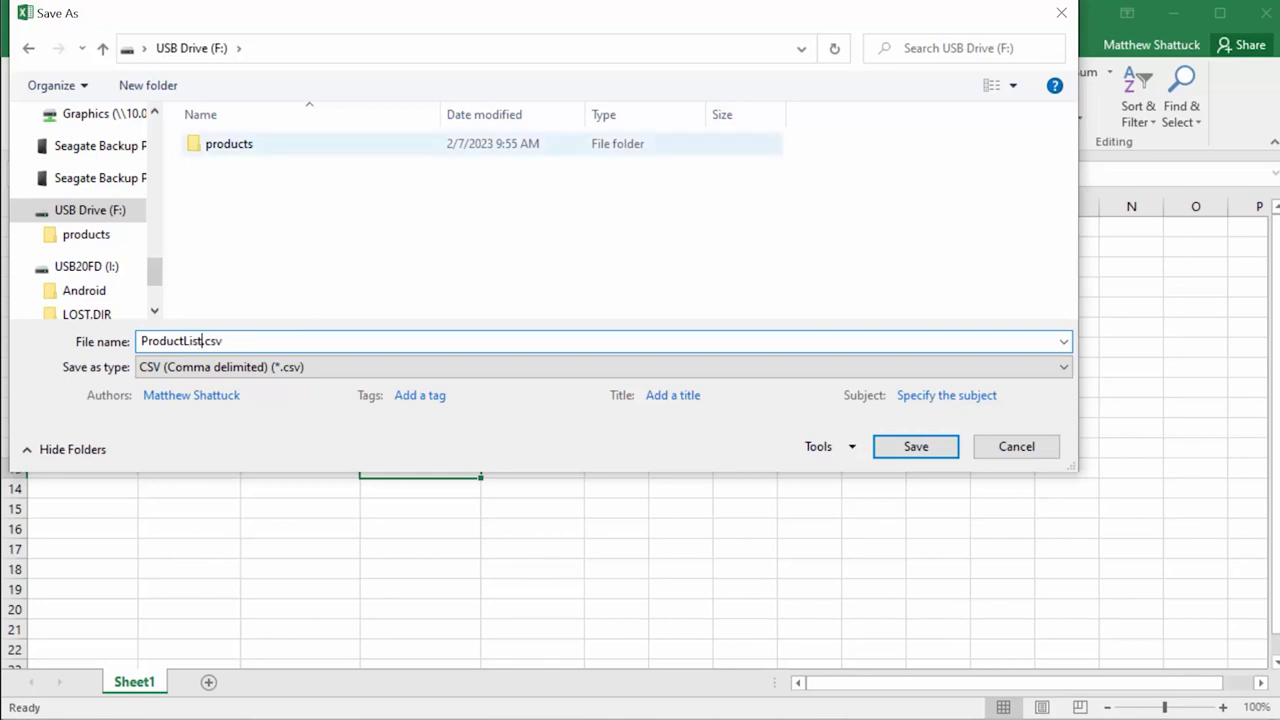
double_click(229, 143)
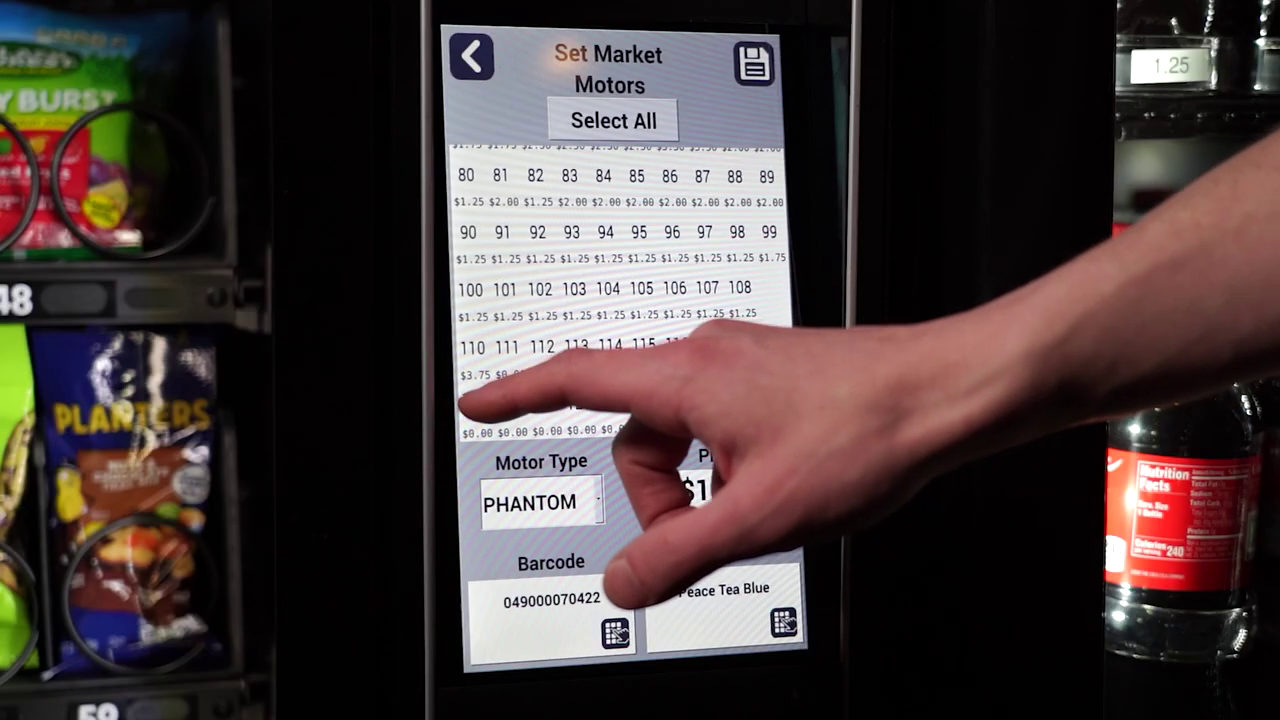
click(473, 406)
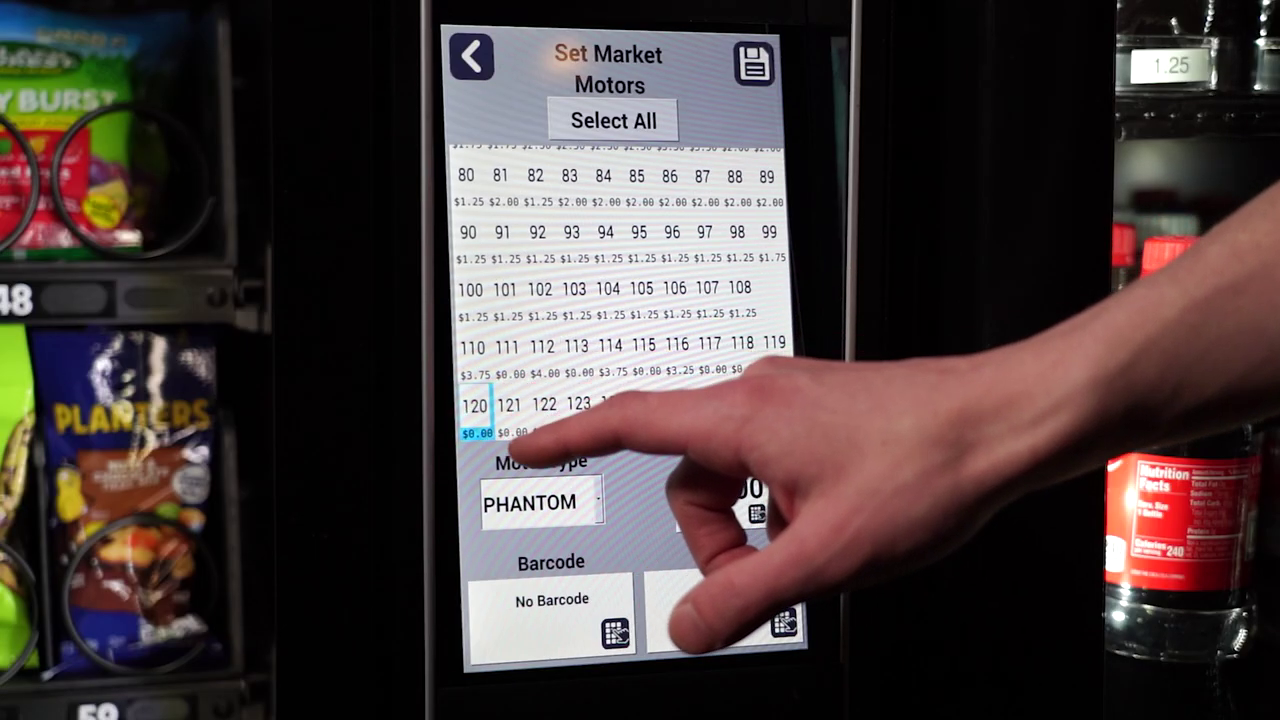
text(611269716467)
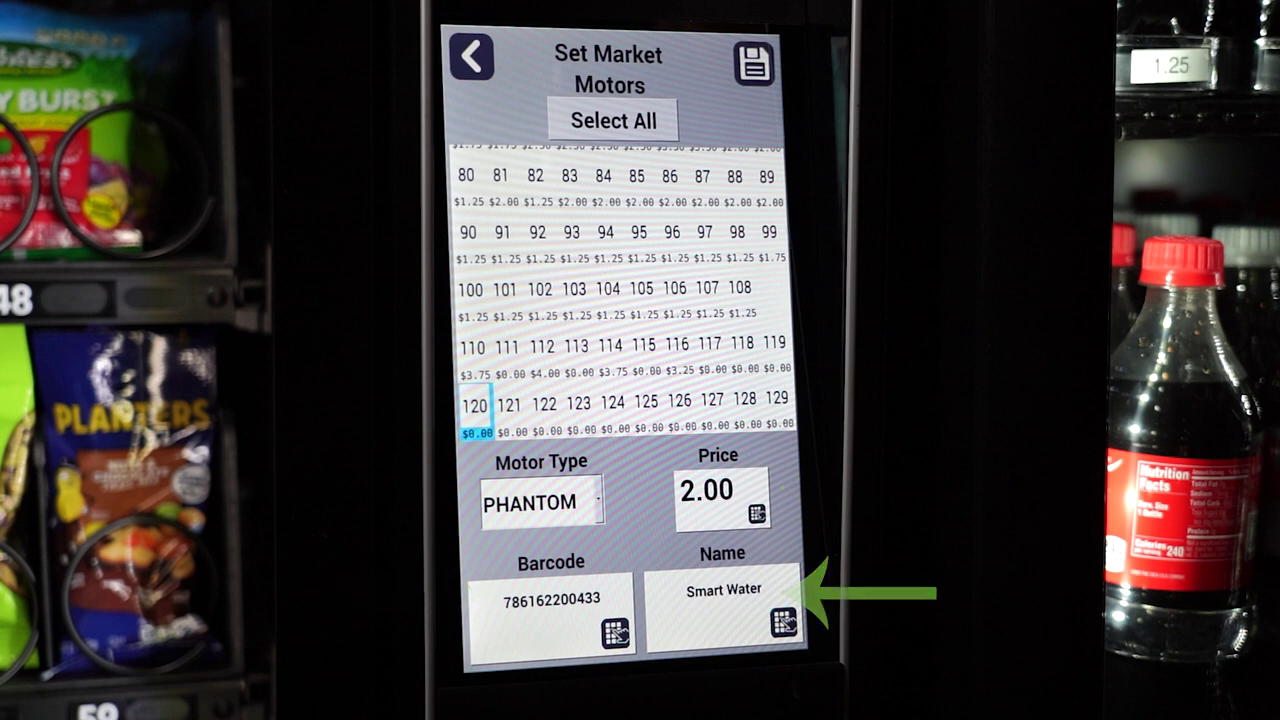
click(755, 62)
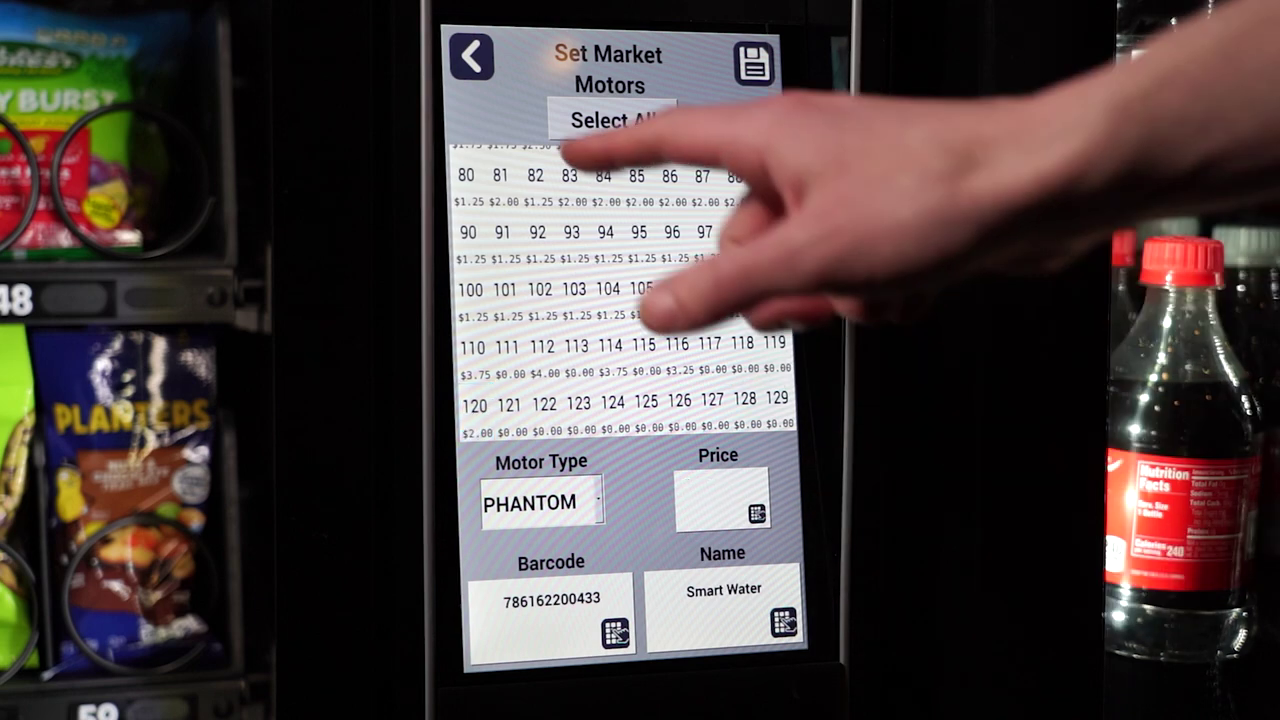
click(471, 56)
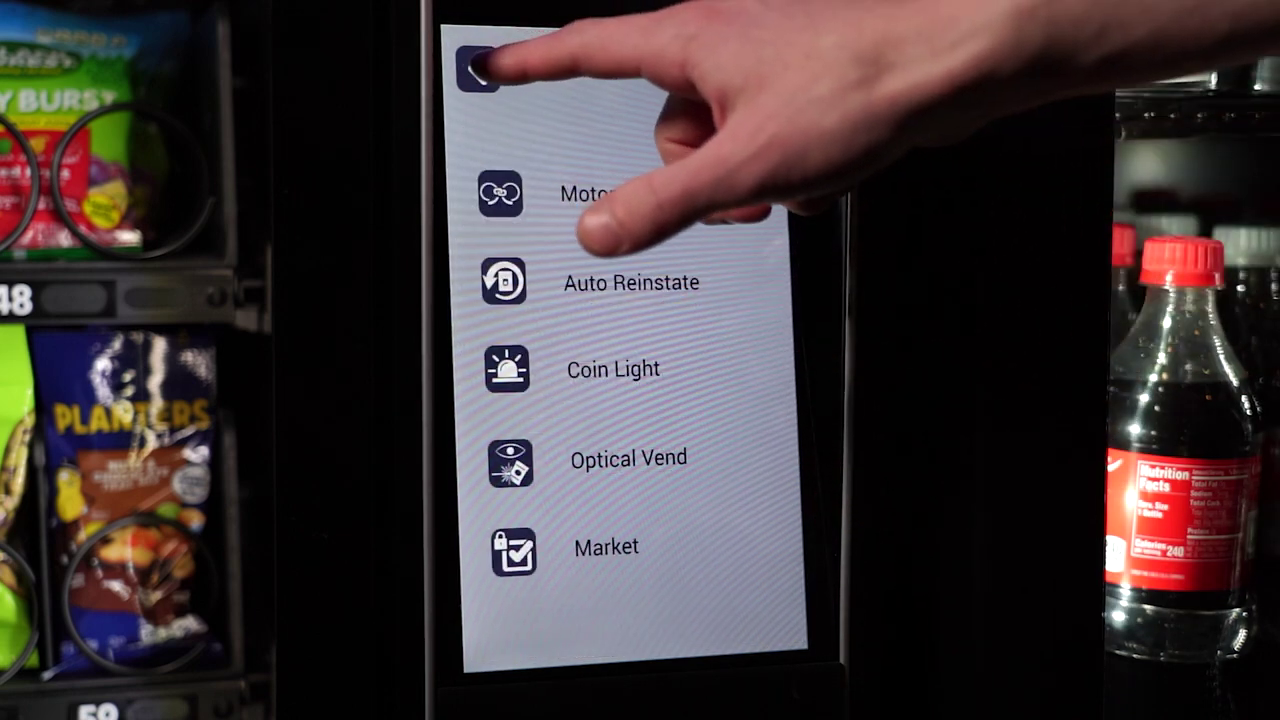
click(478, 69)
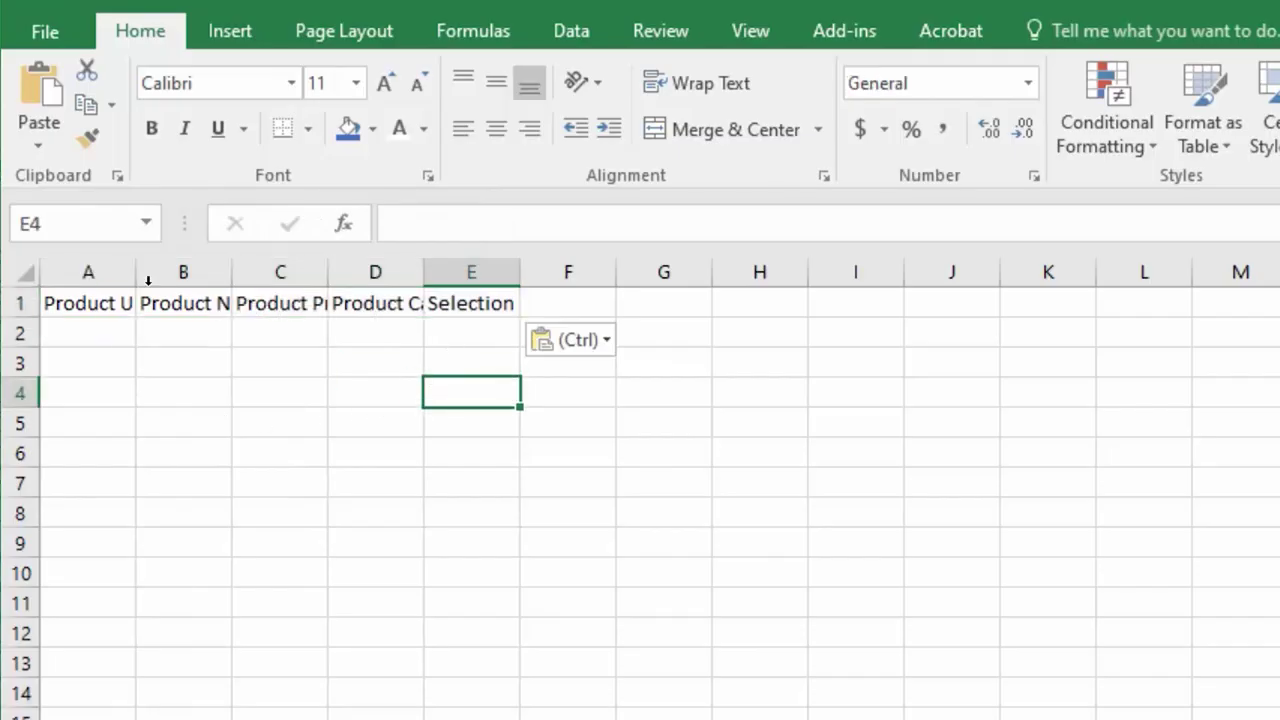
Step: In the Excel product list, widen columns A, B, C and D to fit their header text
drag(135, 272, 208, 272)
drag(304, 272, 360, 272)
drag(457, 272, 532, 271)
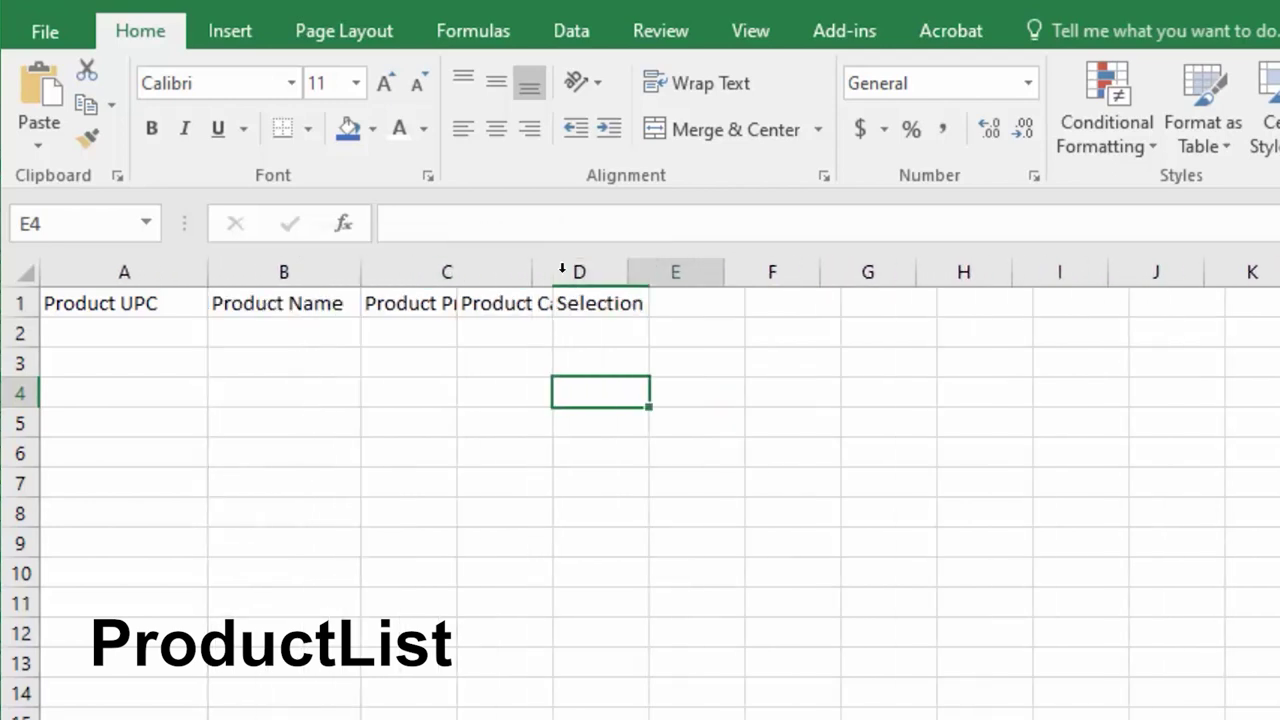
drag(620, 272, 708, 272)
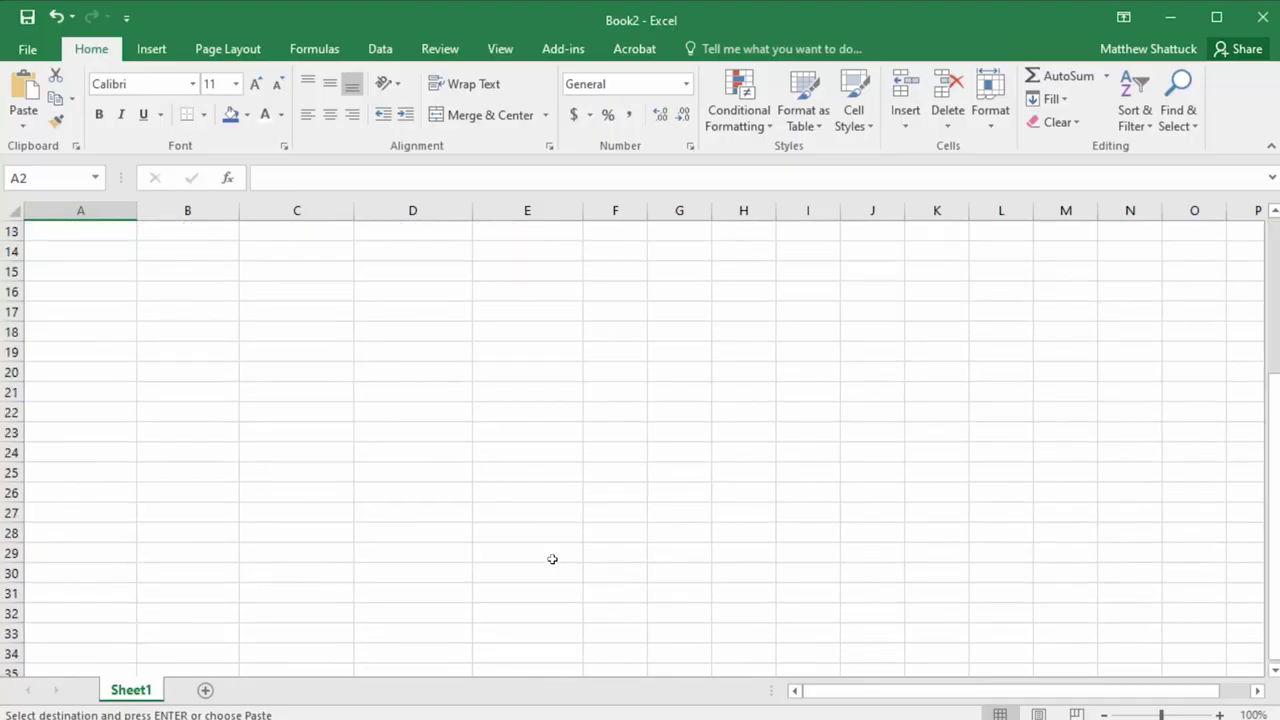
Step: Format the cells from A2 to E42, below the column headers, as Text
scroll(560, 580, down, 3)
shift+click(572, 617)
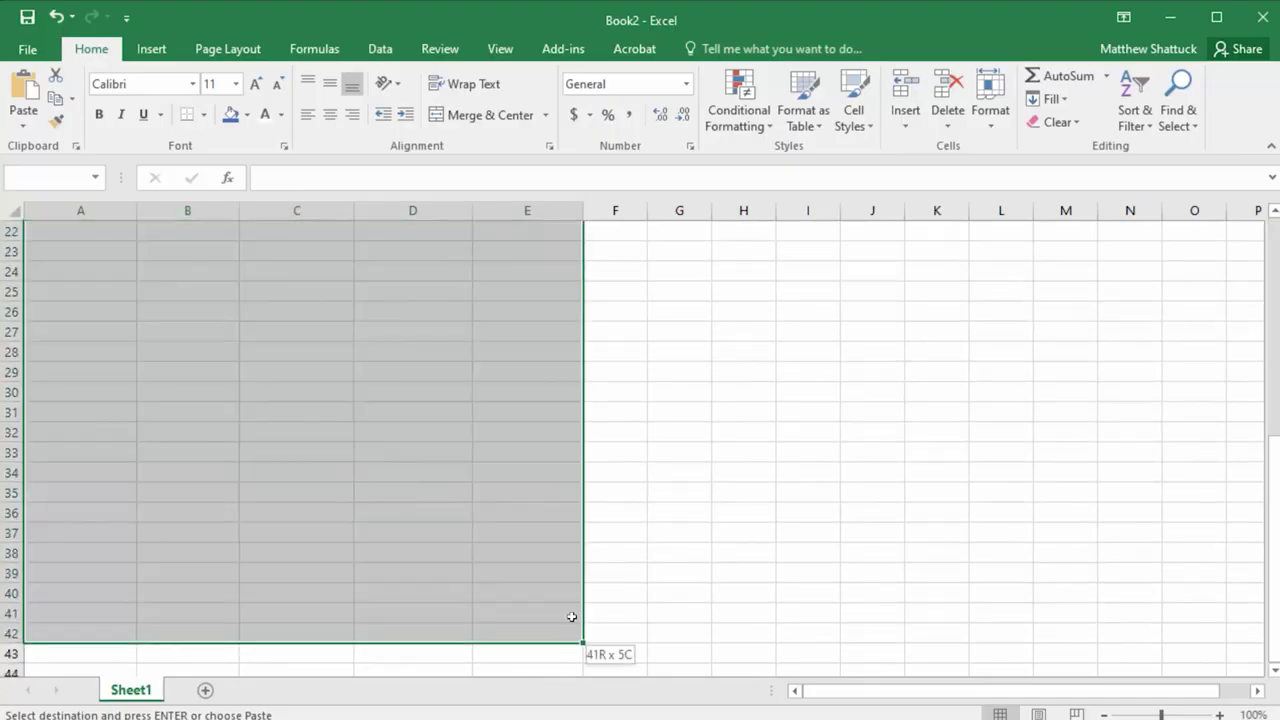
scroll(491, 537, up, 7)
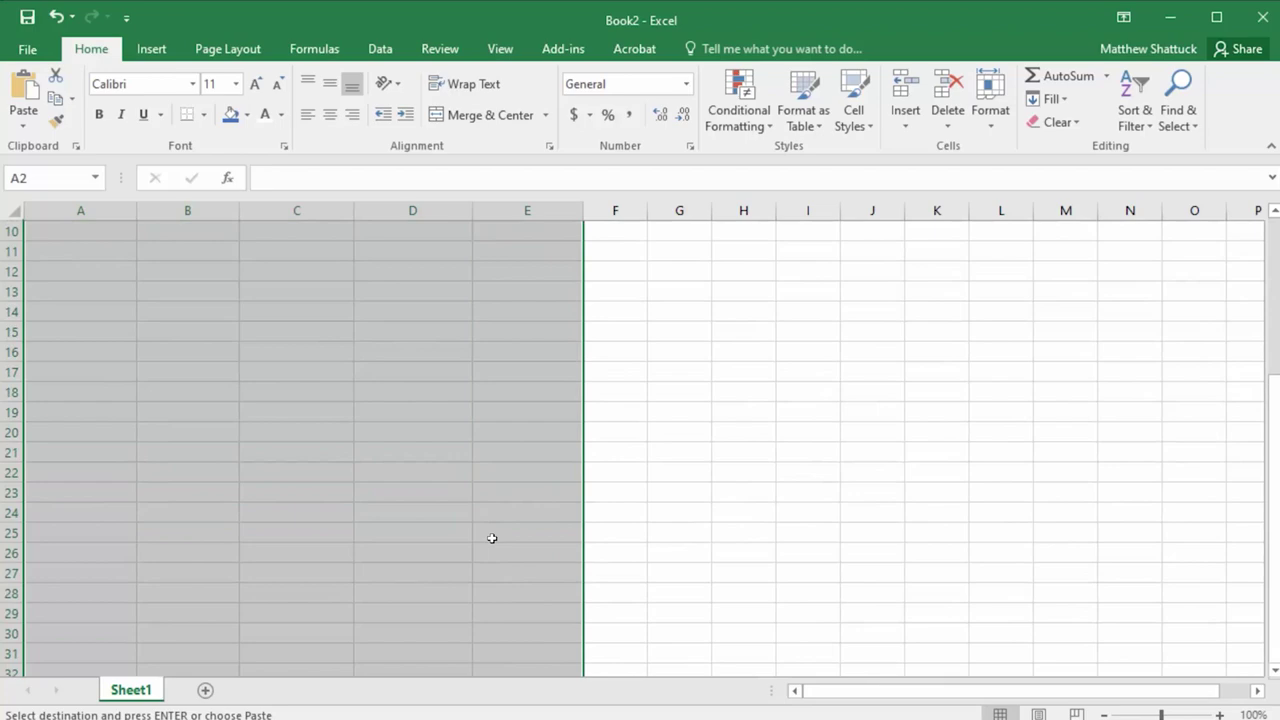
right_click(390, 436)
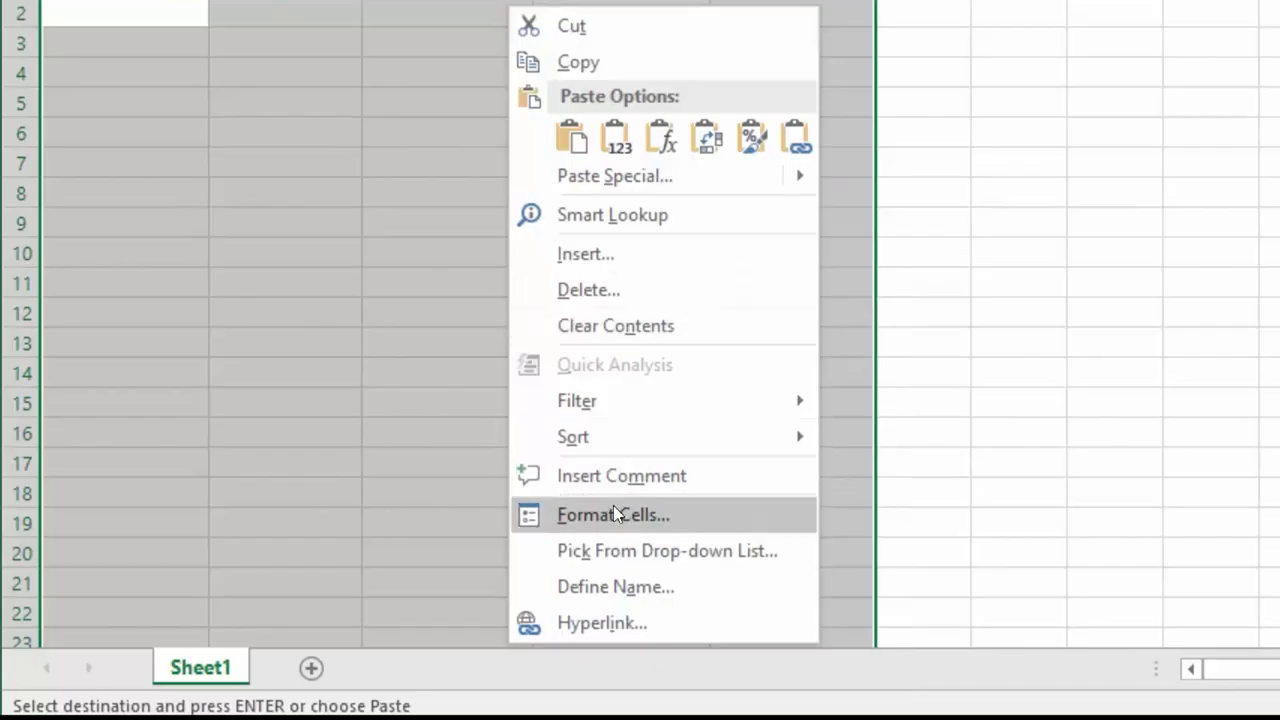
click(614, 508)
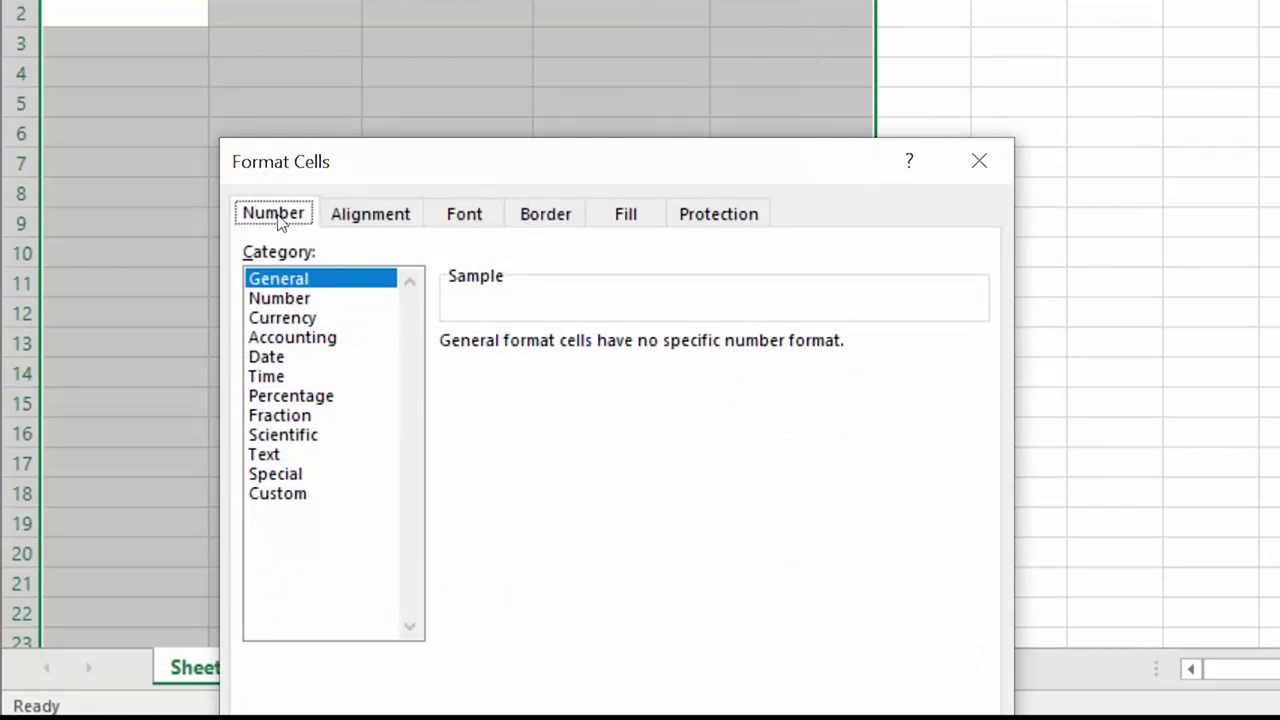
click(270, 455)
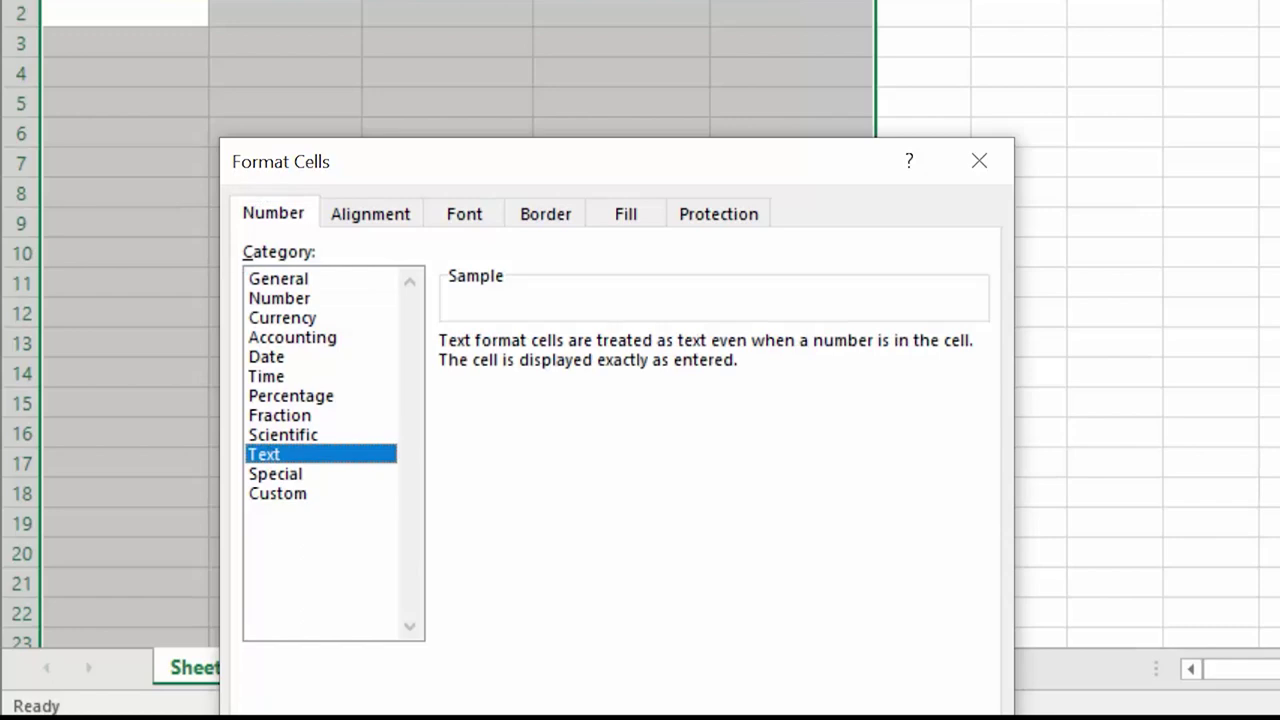
key(Return)
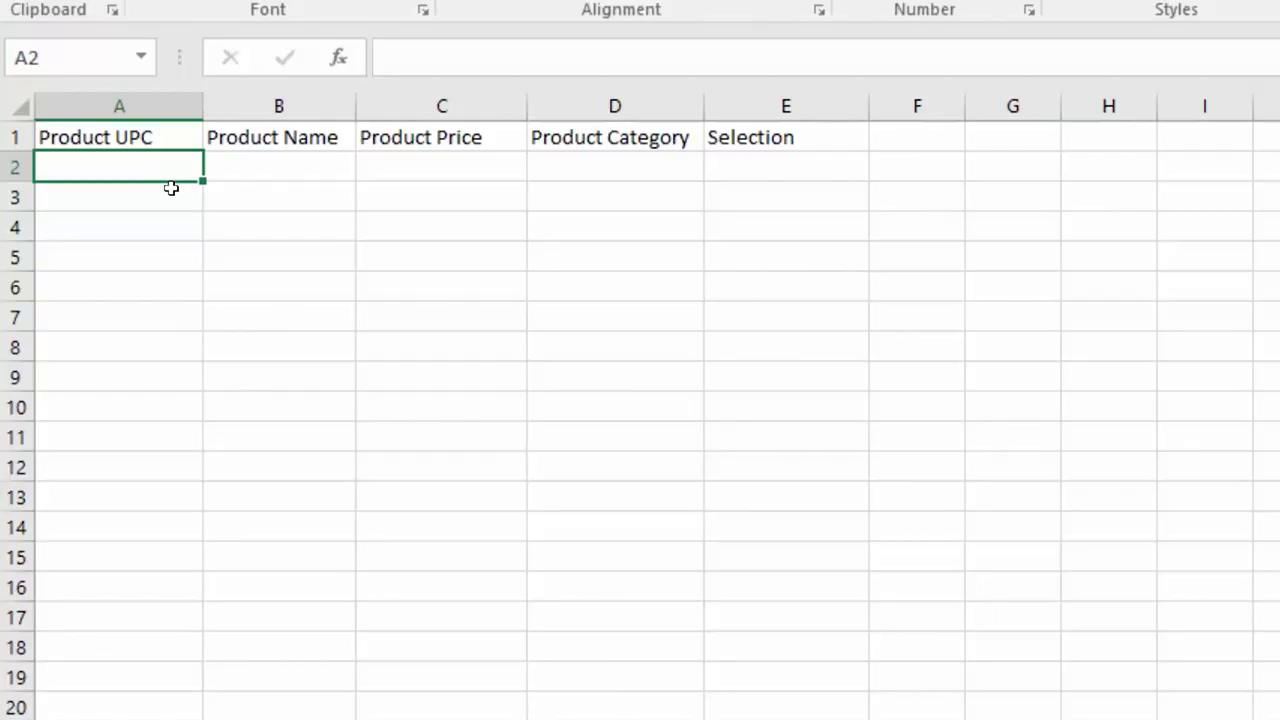
text(03566)
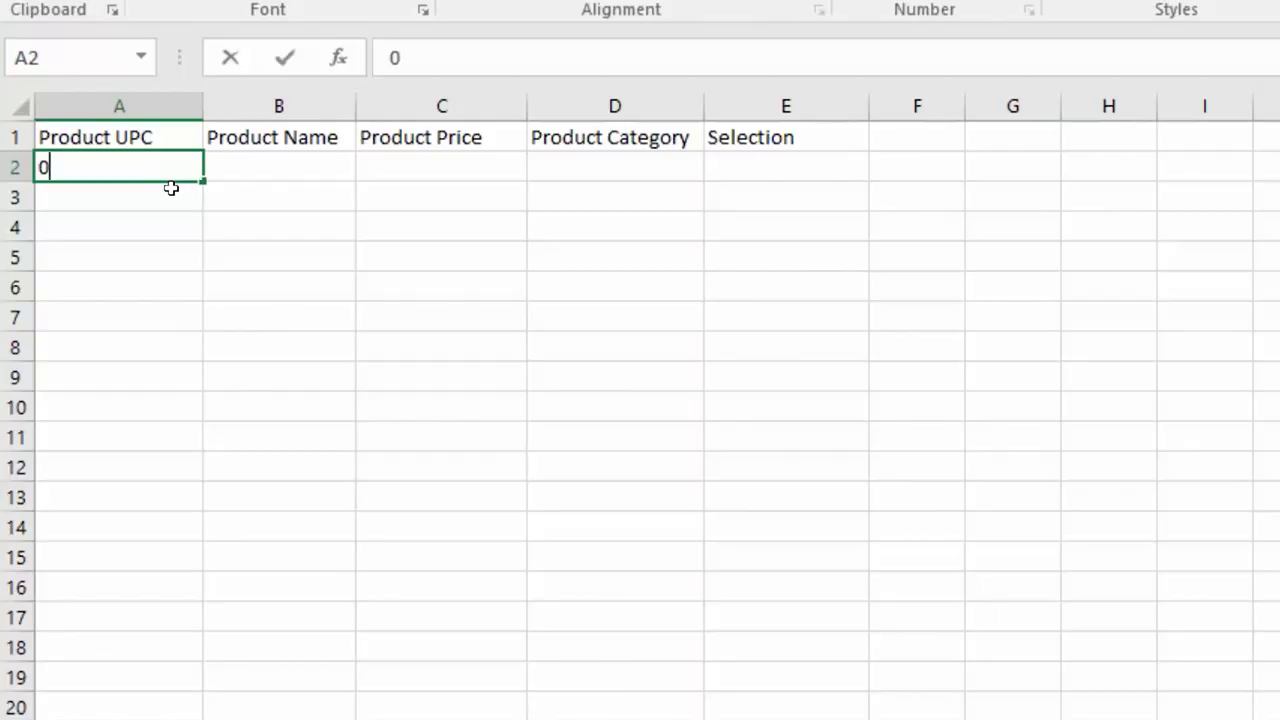
text(662553)
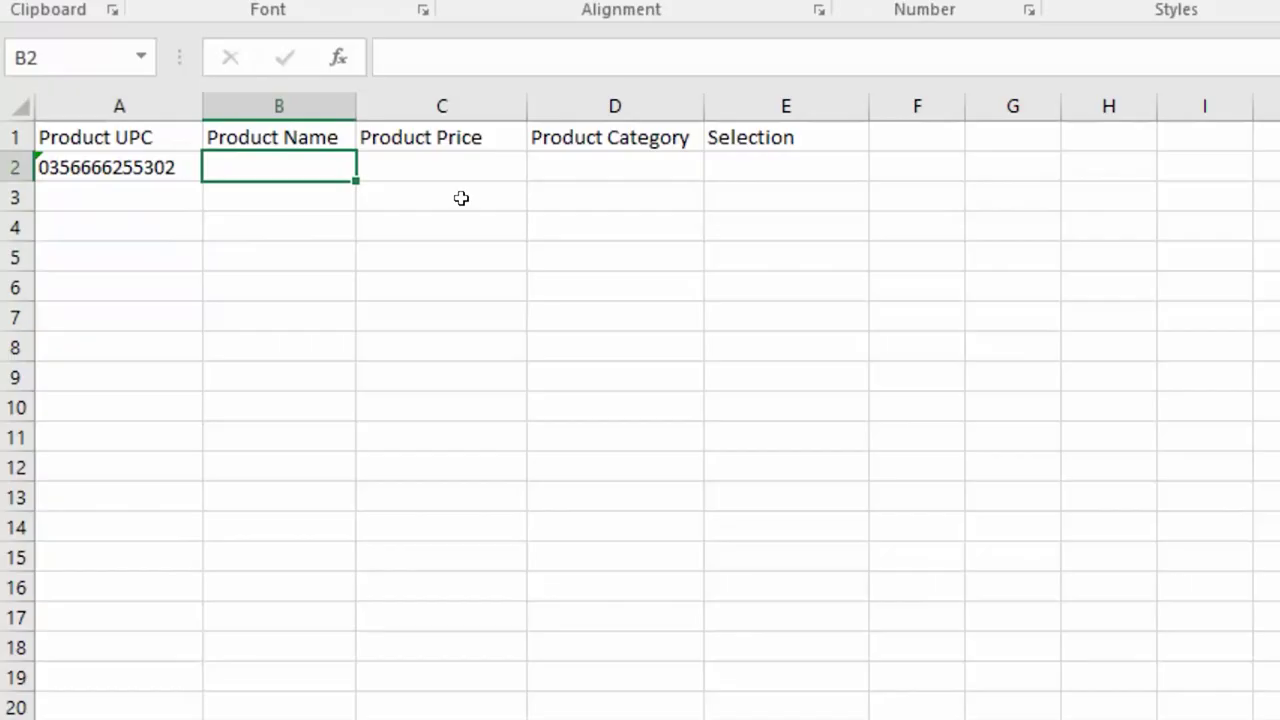
text(Gatorade)
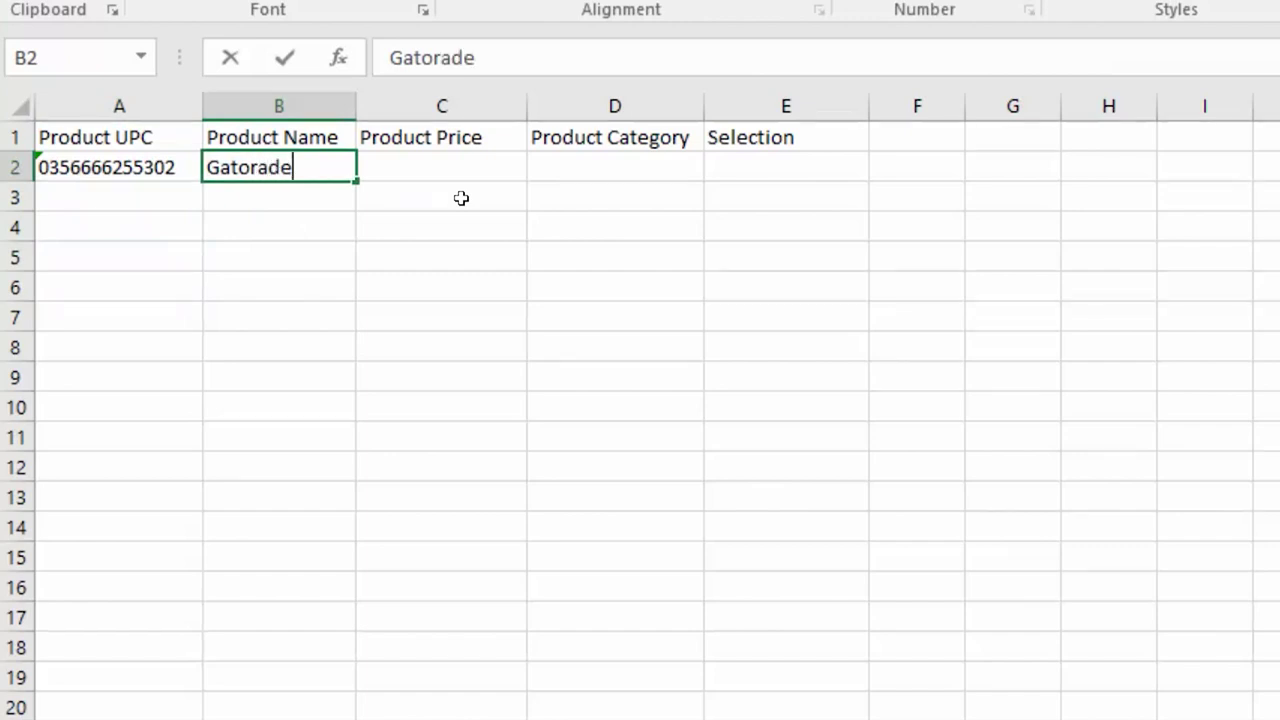
click(466, 166)
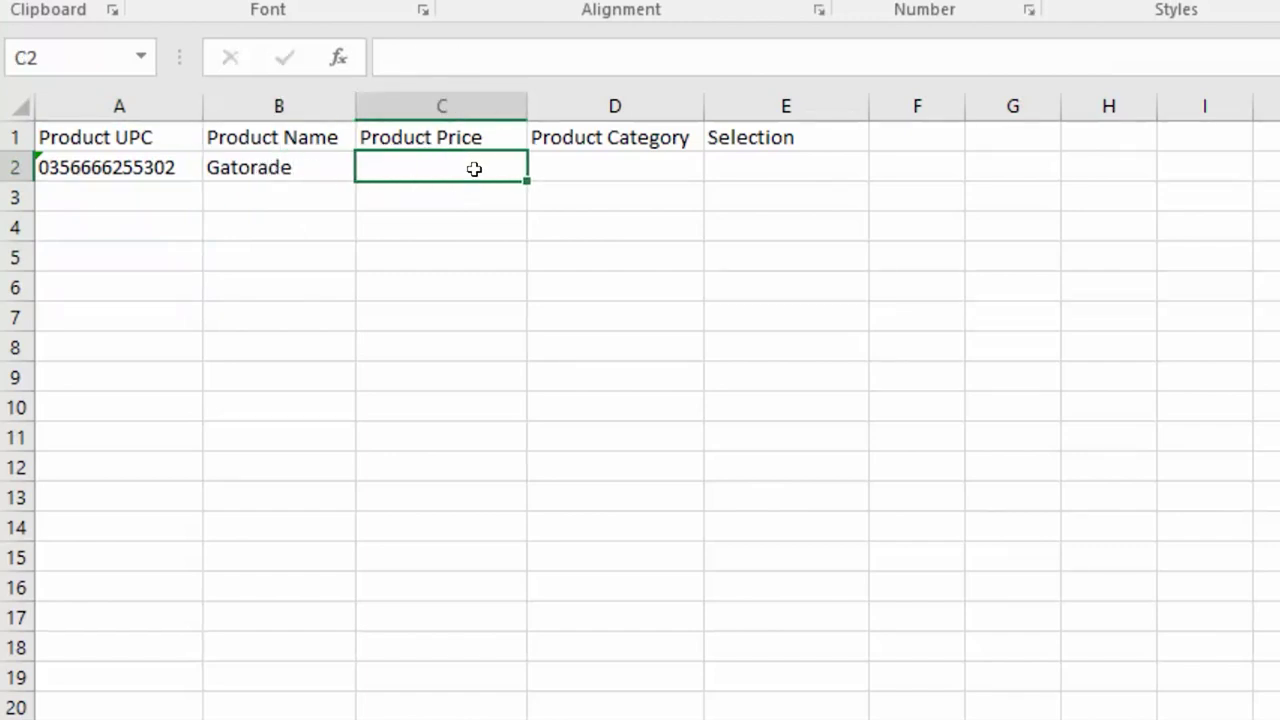
text(1.50)
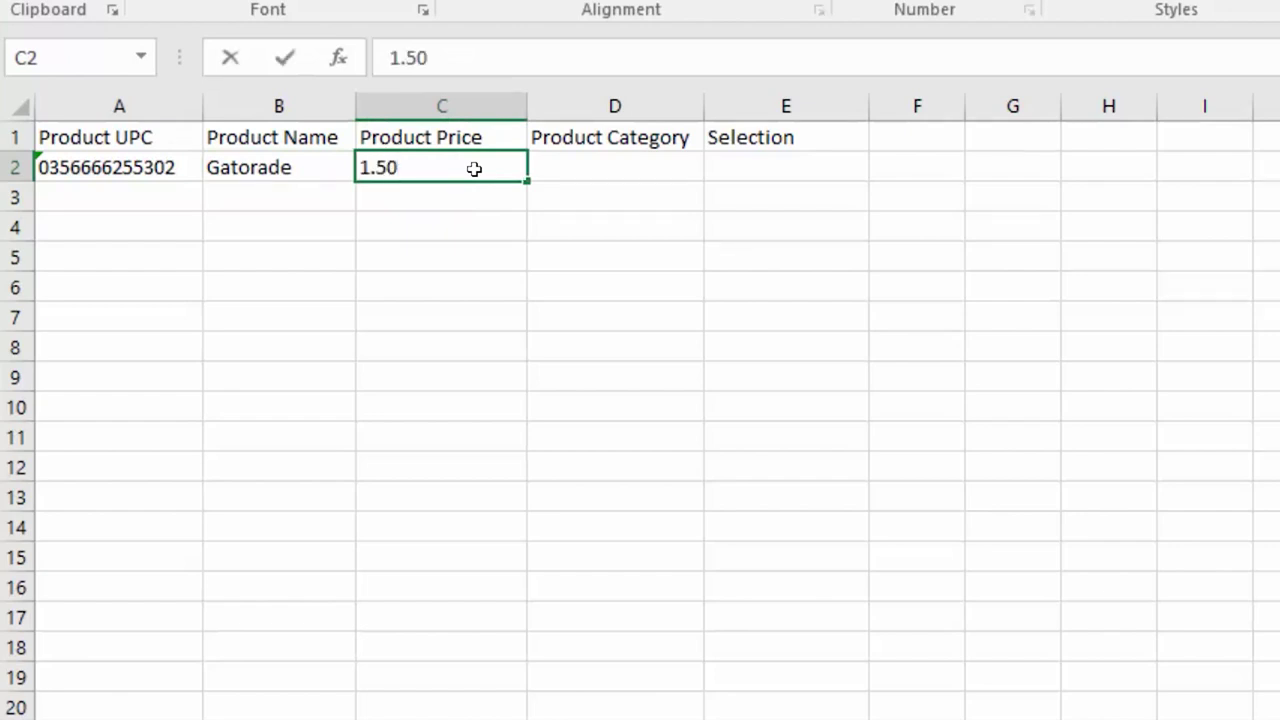
Step: Give the Gatorade row the product category Sports Drink 1 and selection 78
click(652, 170)
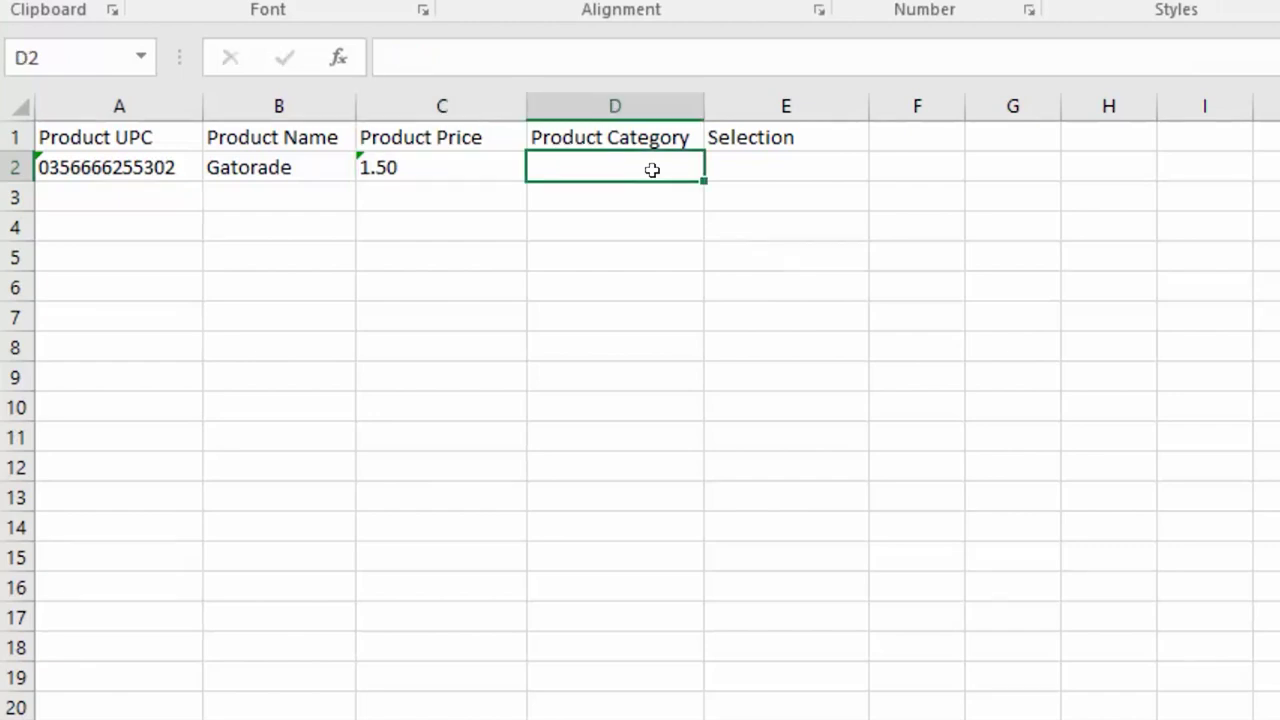
text(Sport)
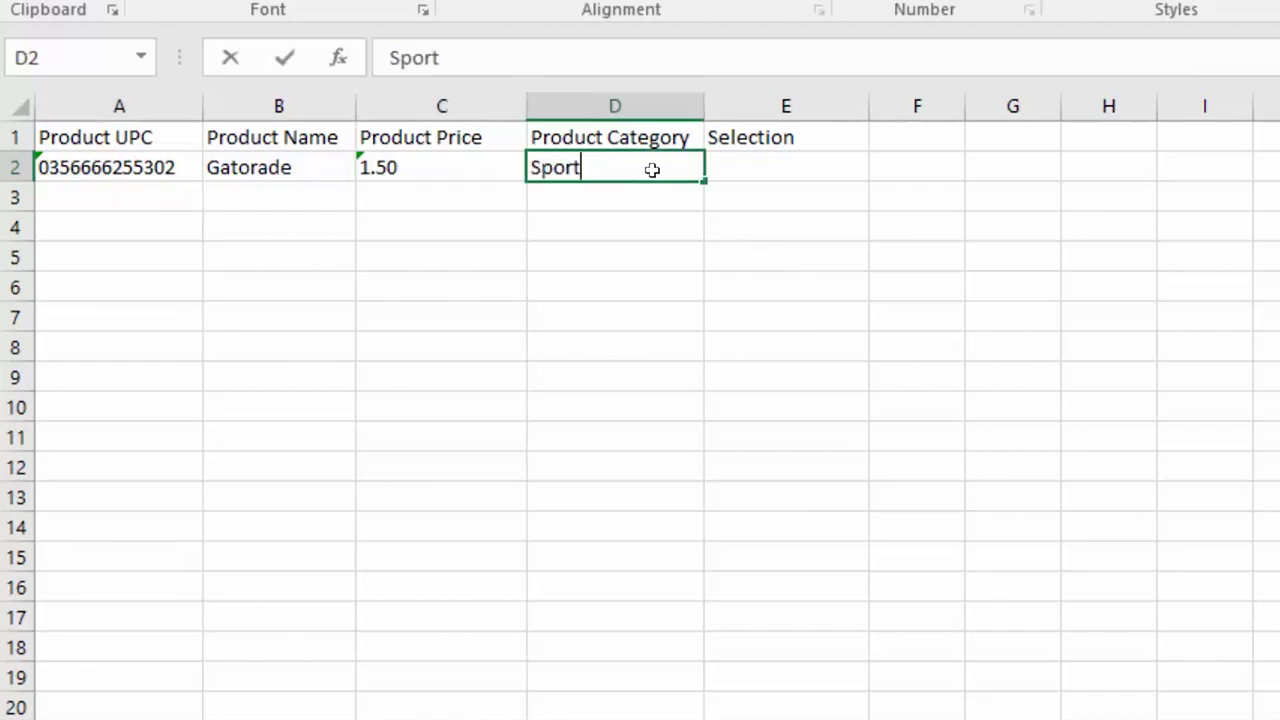
text(s Drink 1)
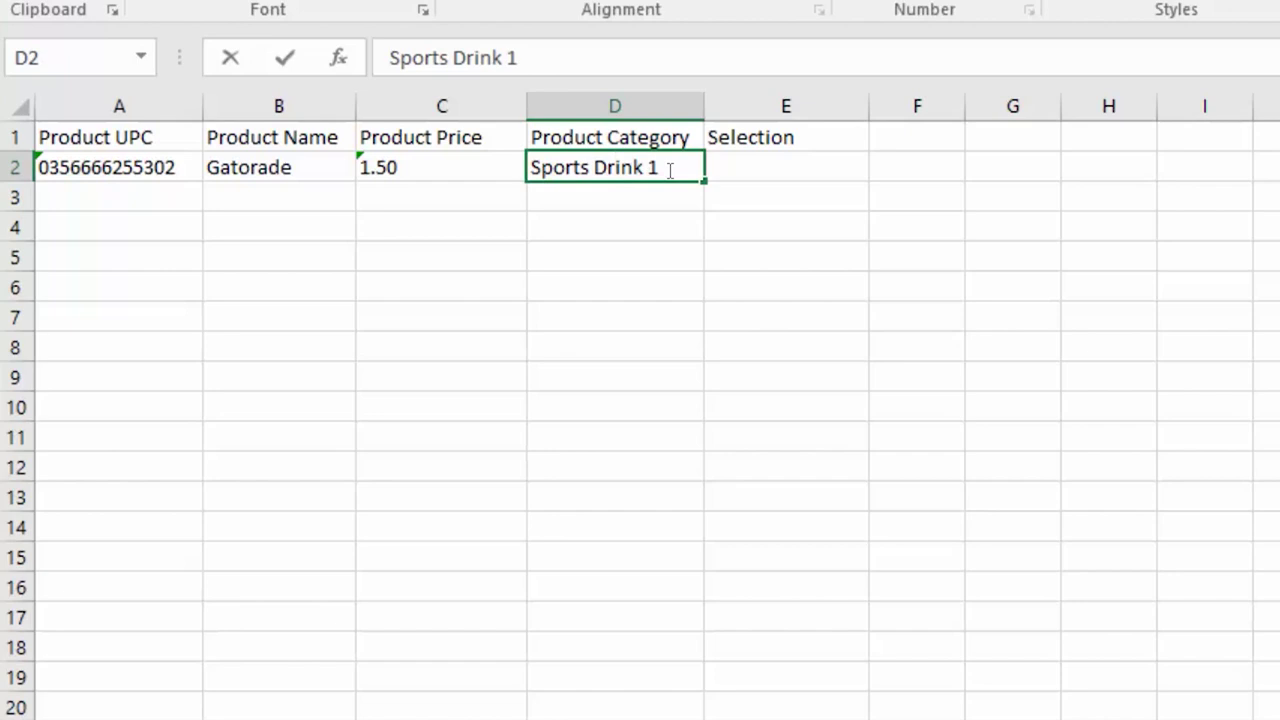
click(818, 178)
text(78)
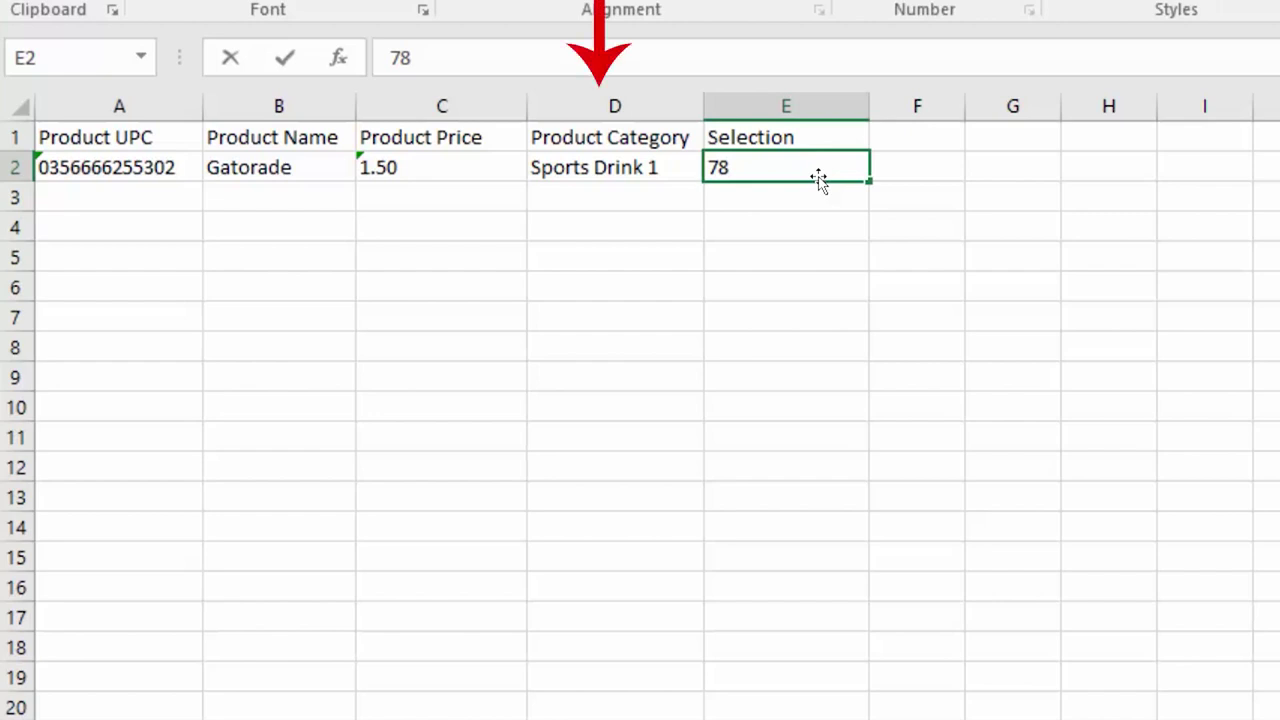
key(Left)
key(Left)
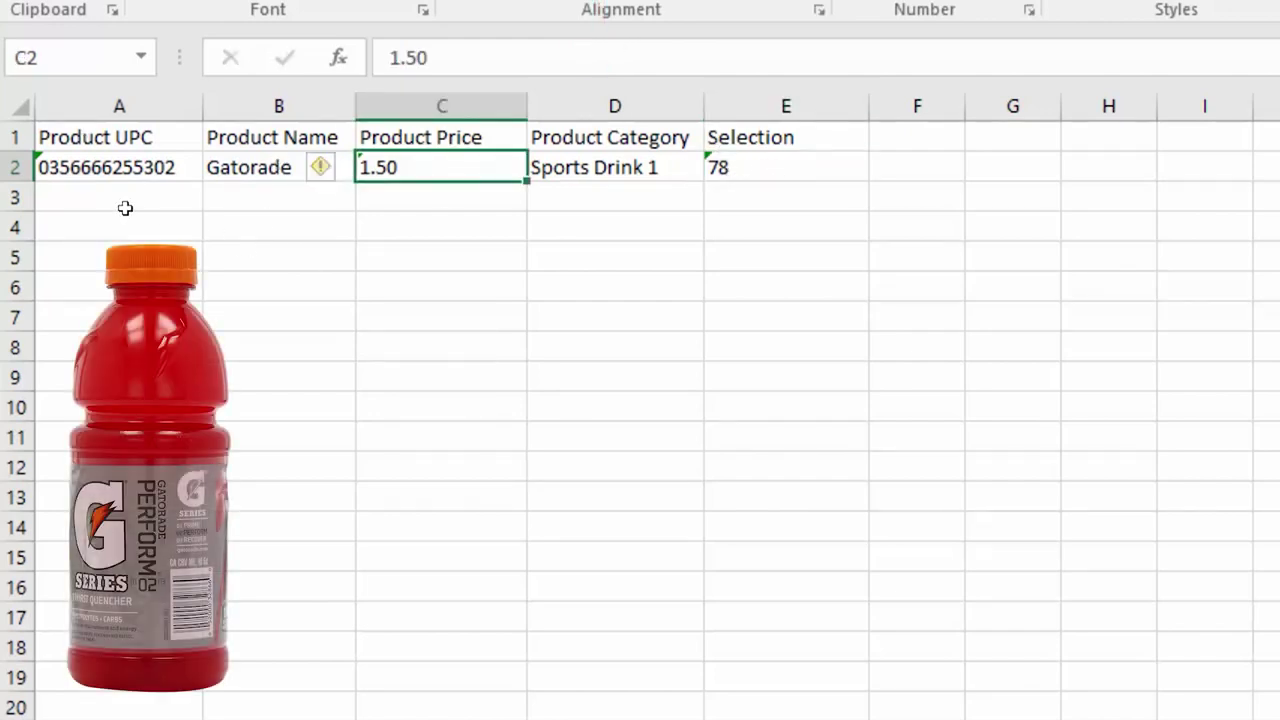
click(164, 204)
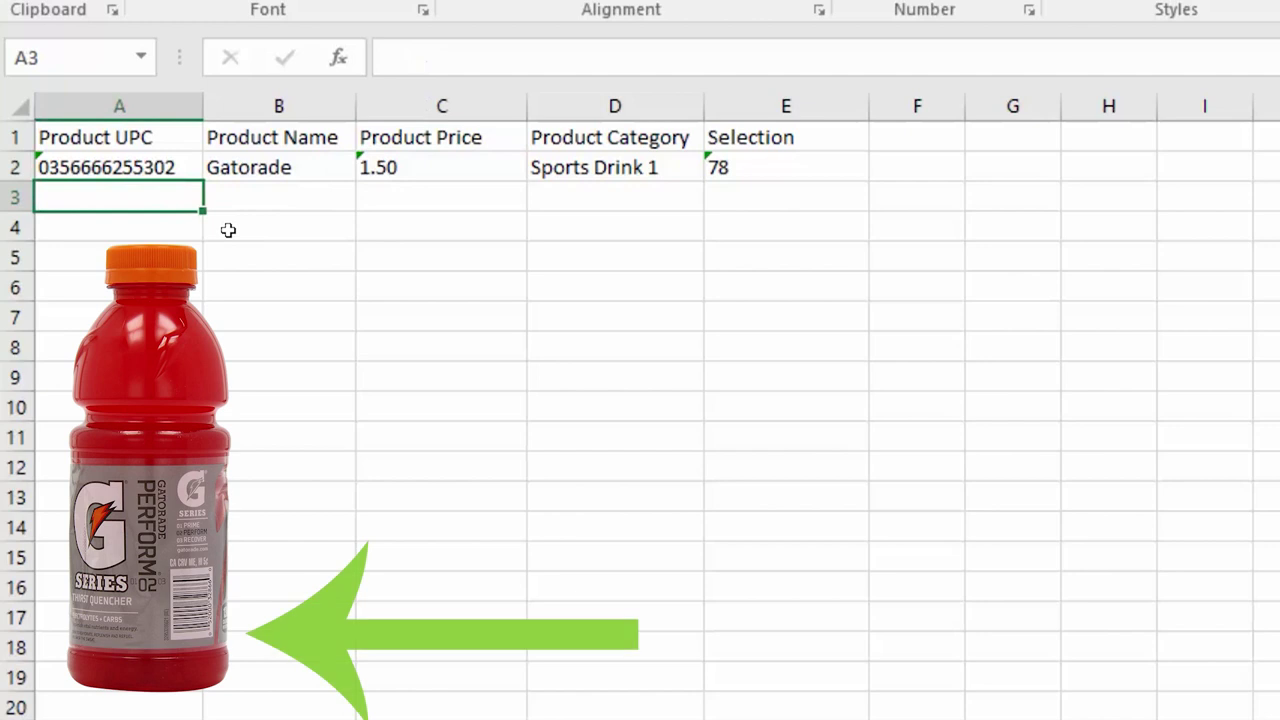
text(12399982398)
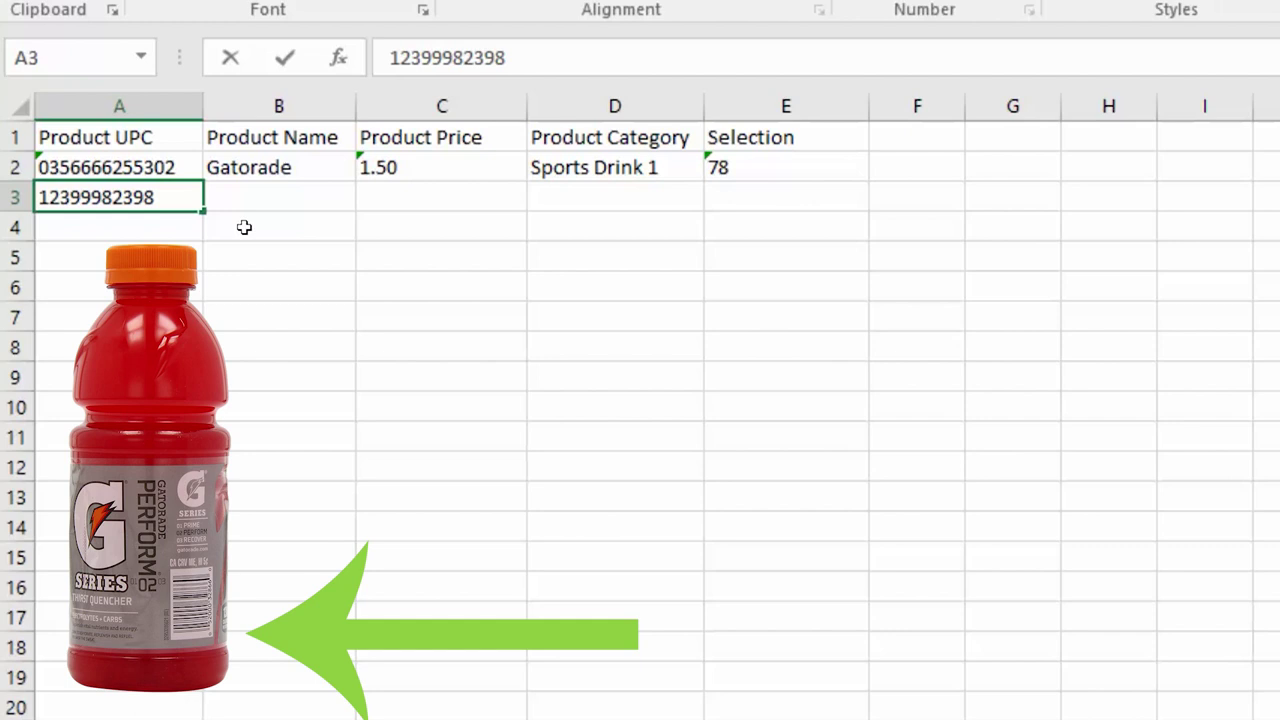
key(Tab)
text(Red Gatorad)
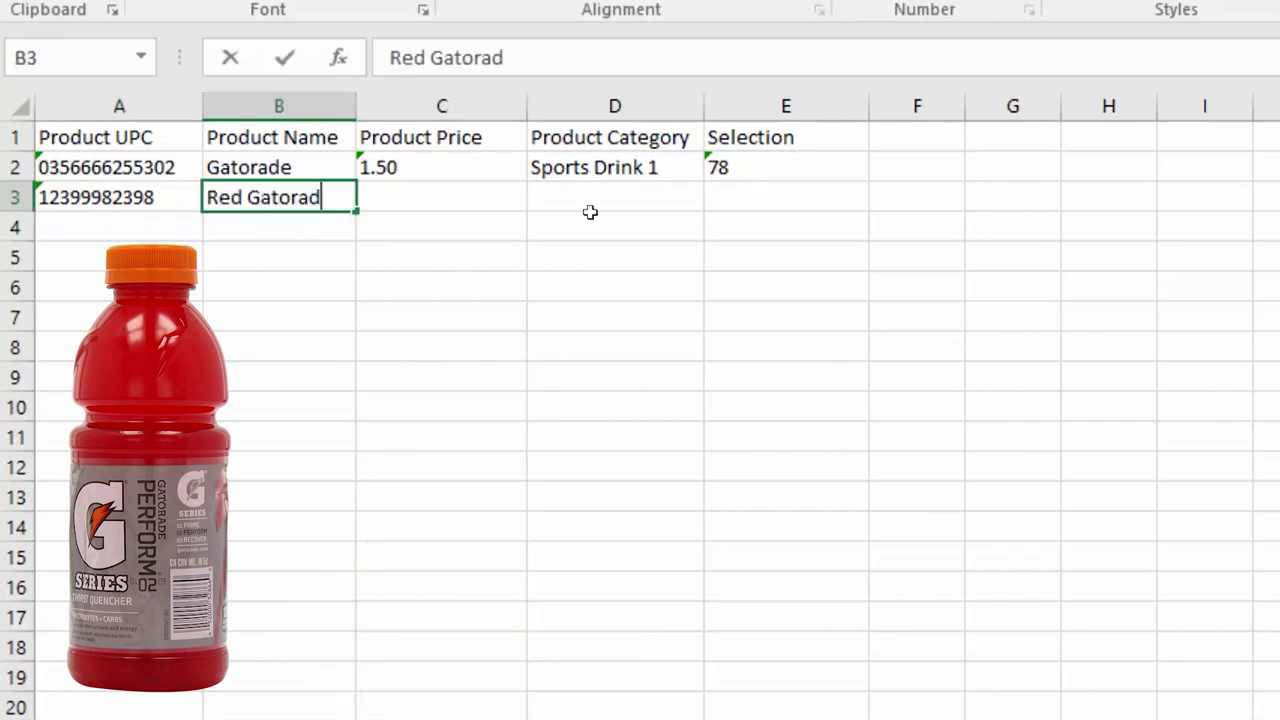
text(e)
click(466, 200)
text(1.50)
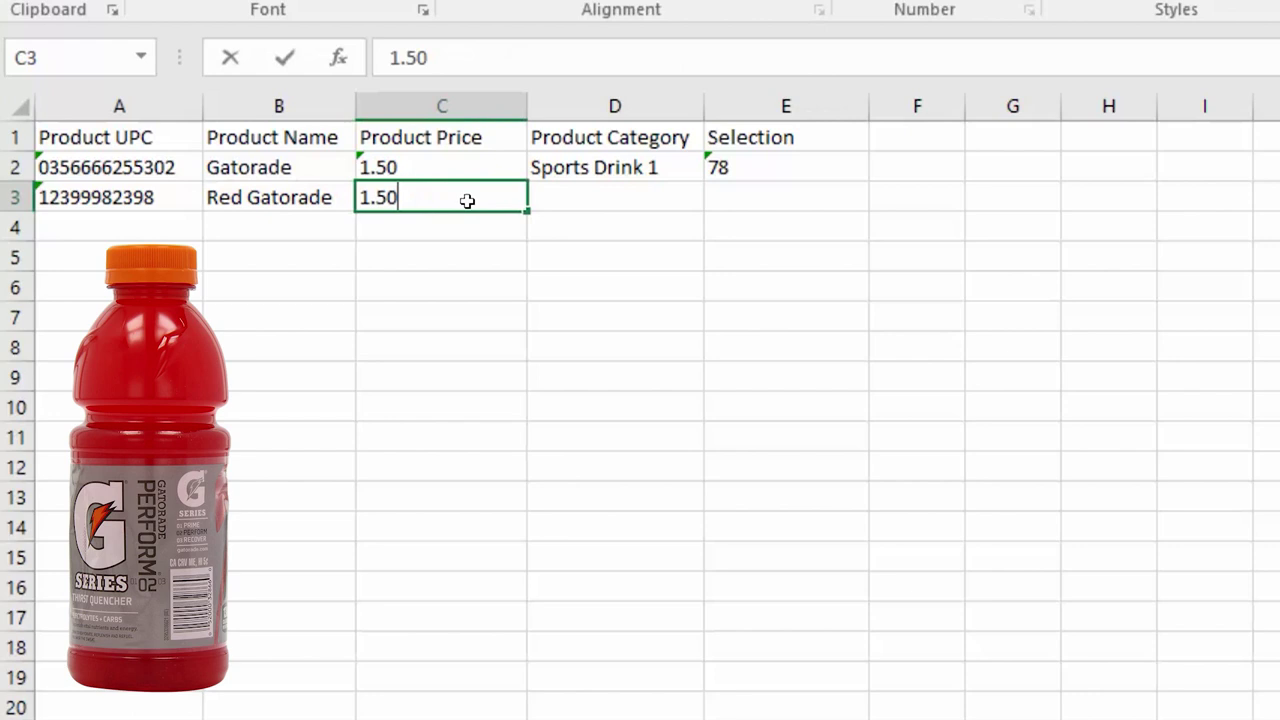
Step: Fill the Sports Drink 1 category down into the Red Gatorade row and set its selection to 78
click(647, 194)
key(ctrl+d)
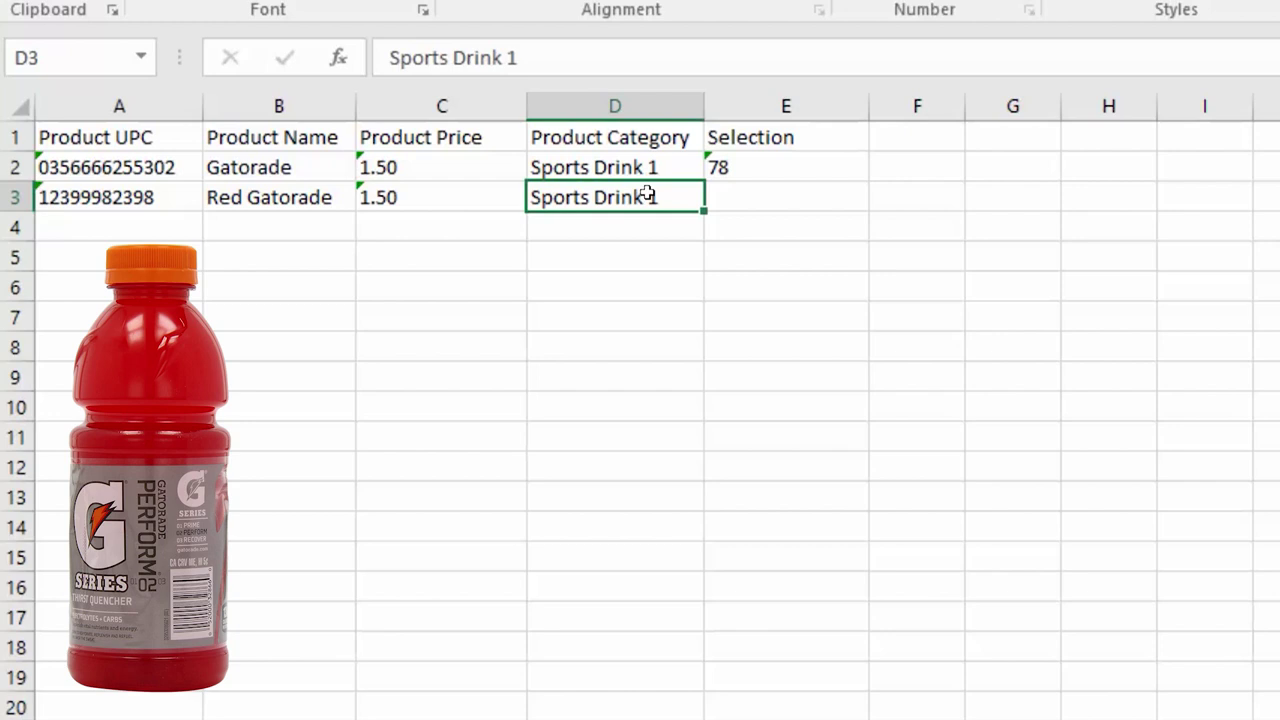
key(Tab)
double_click(803, 197)
text(78)
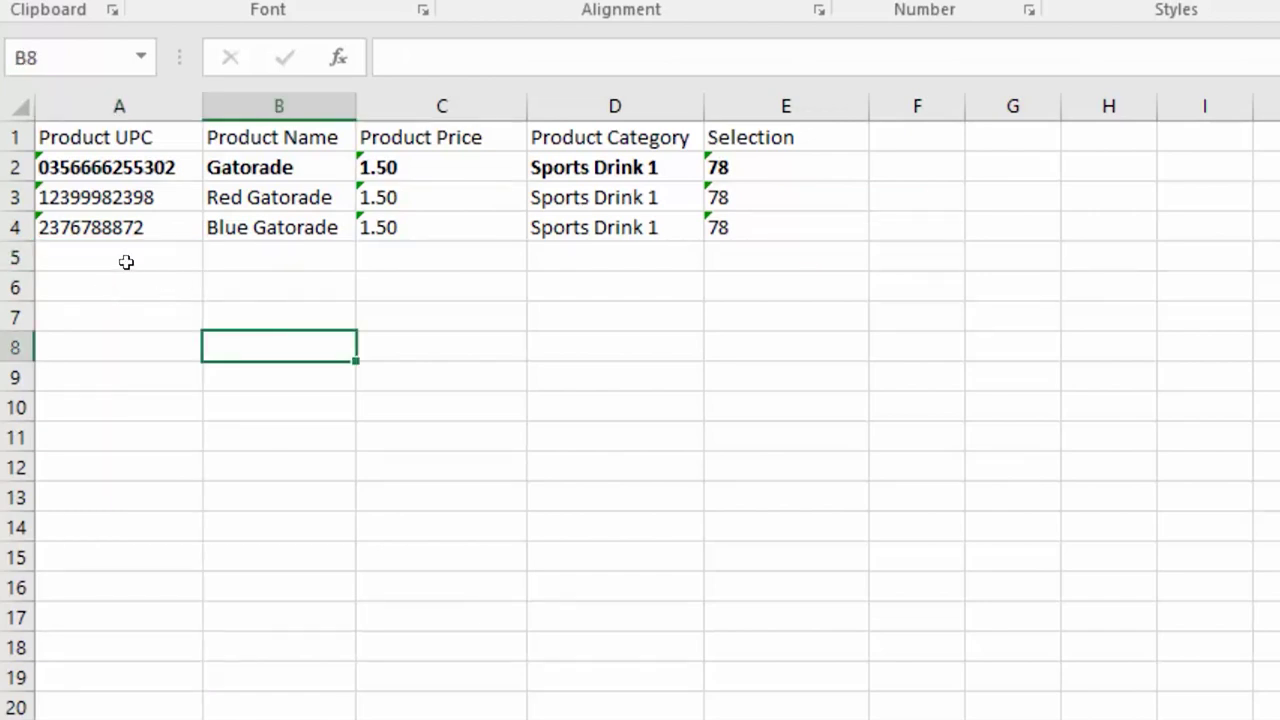
click(80, 257)
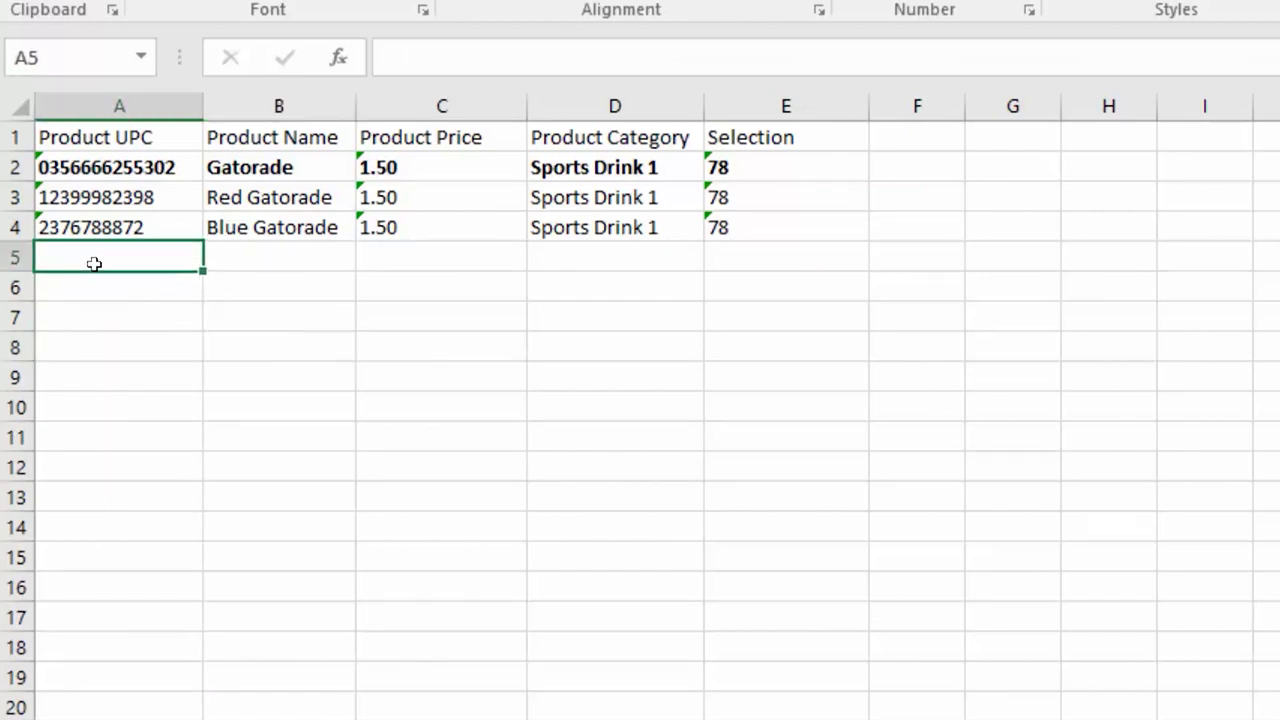
text(672)
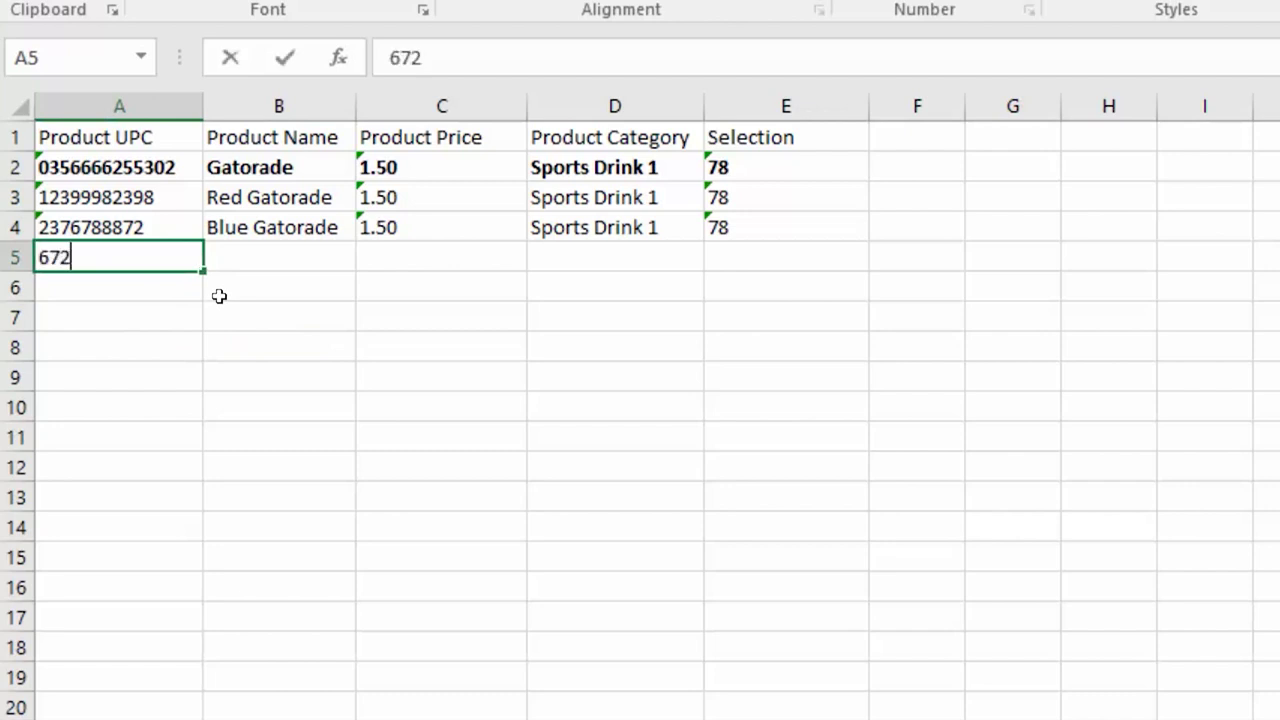
text(677770006)
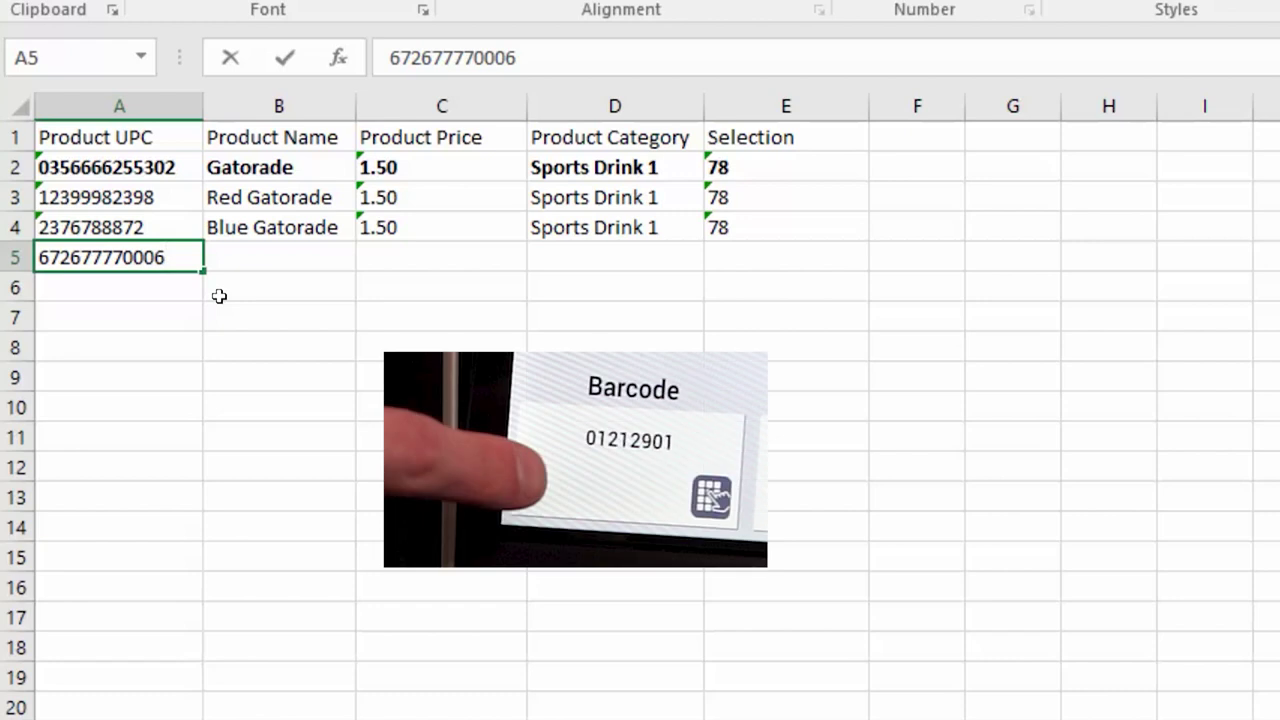
key(Tab)
text(Sandwich)
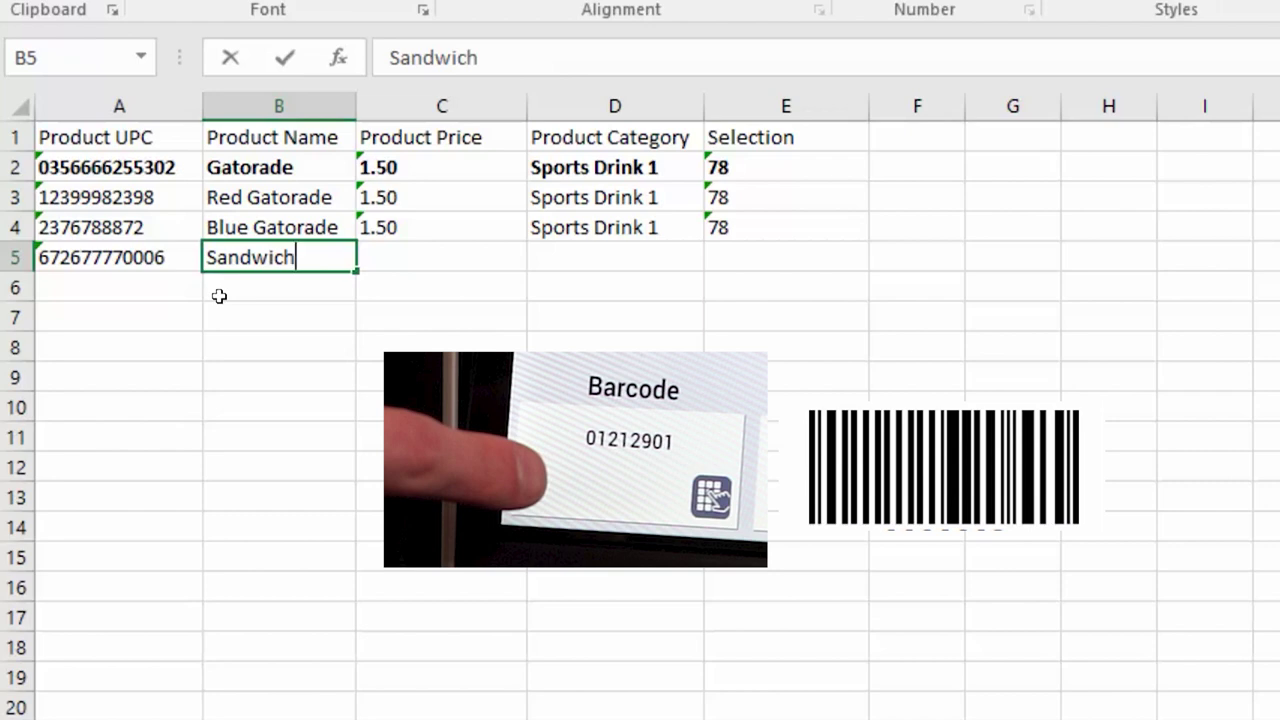
key(Tab)
text(3.00)
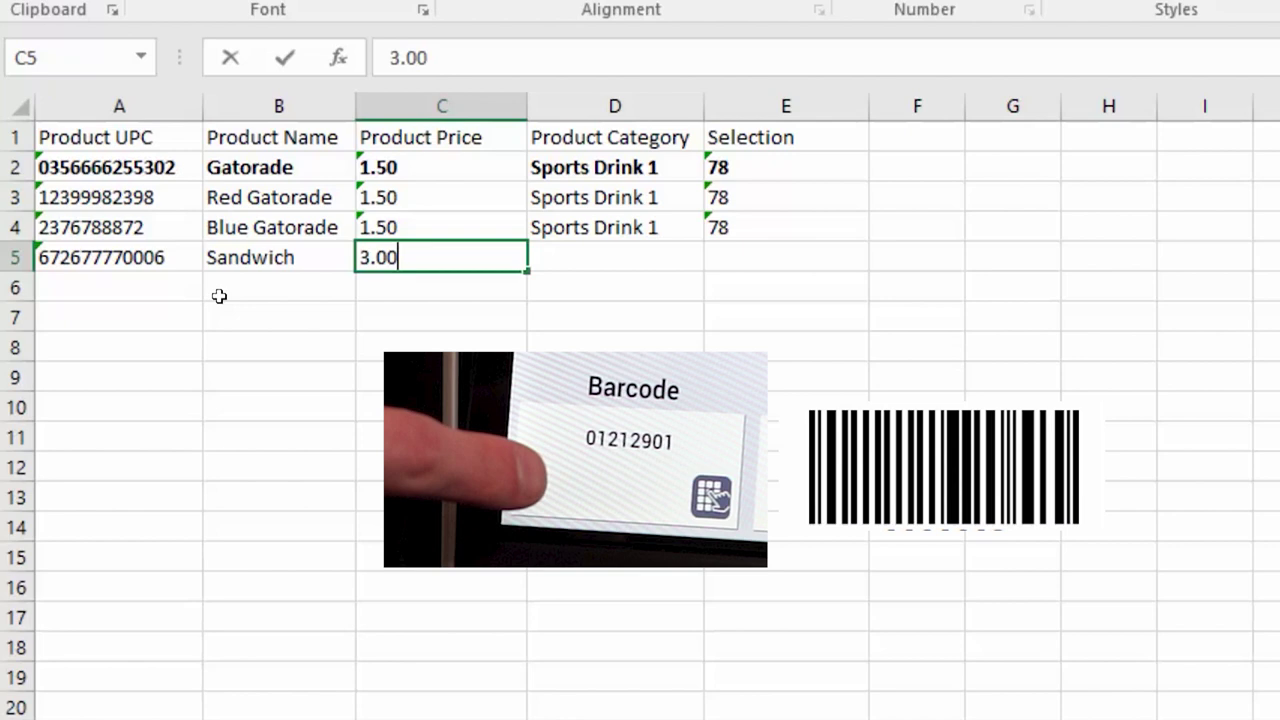
Step: Give the Sandwich row the product category Sandwiches and selection 88
key(Tab)
text(Sandwich )
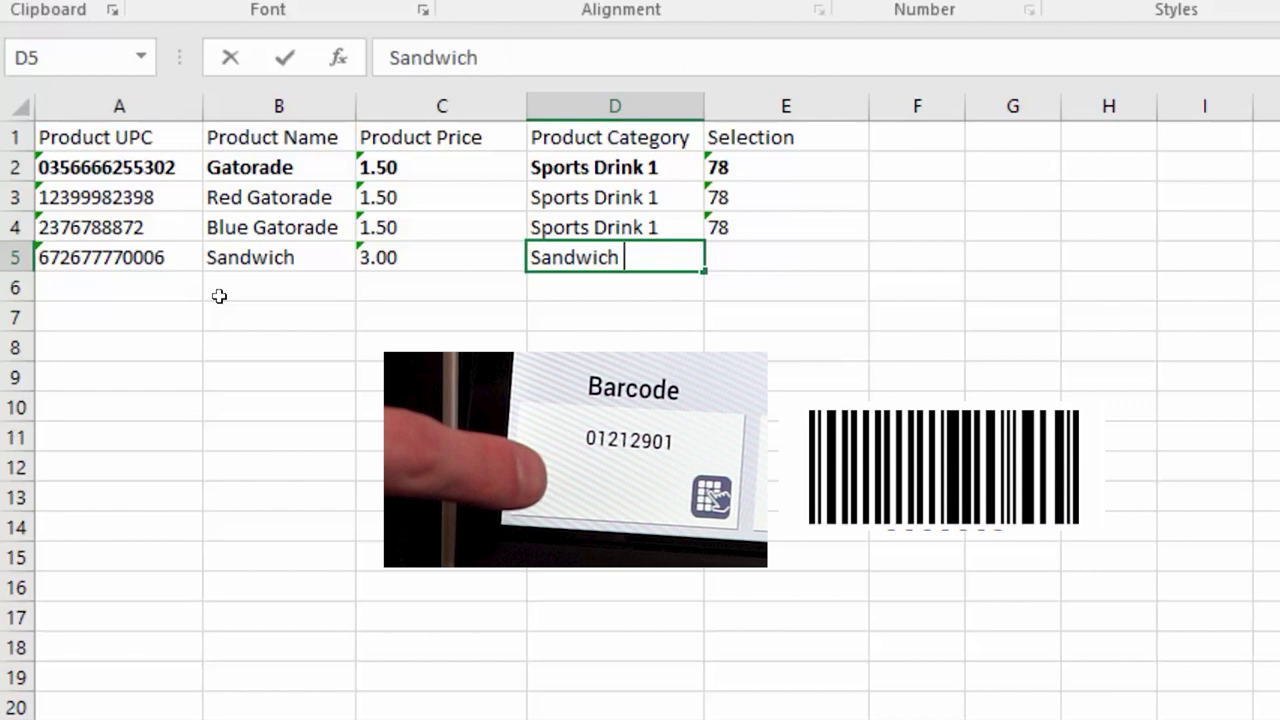
text(es)
key(Tab)
text(88)
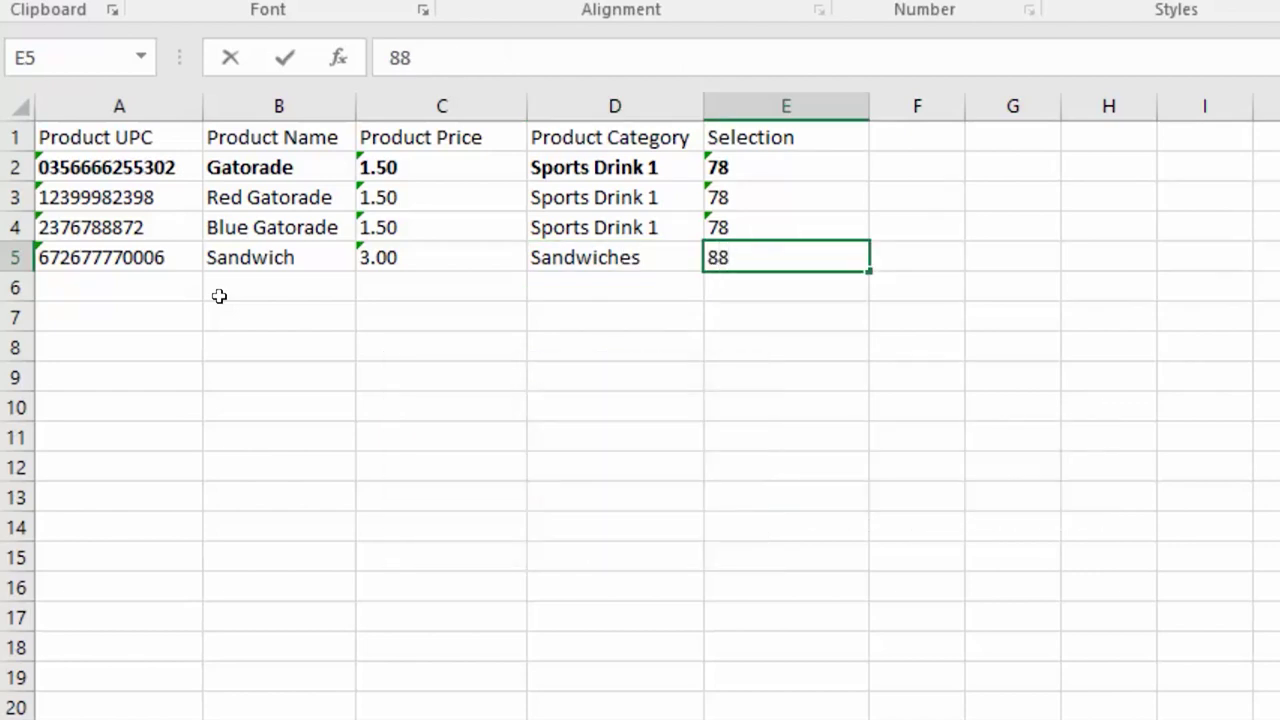
key(Return)
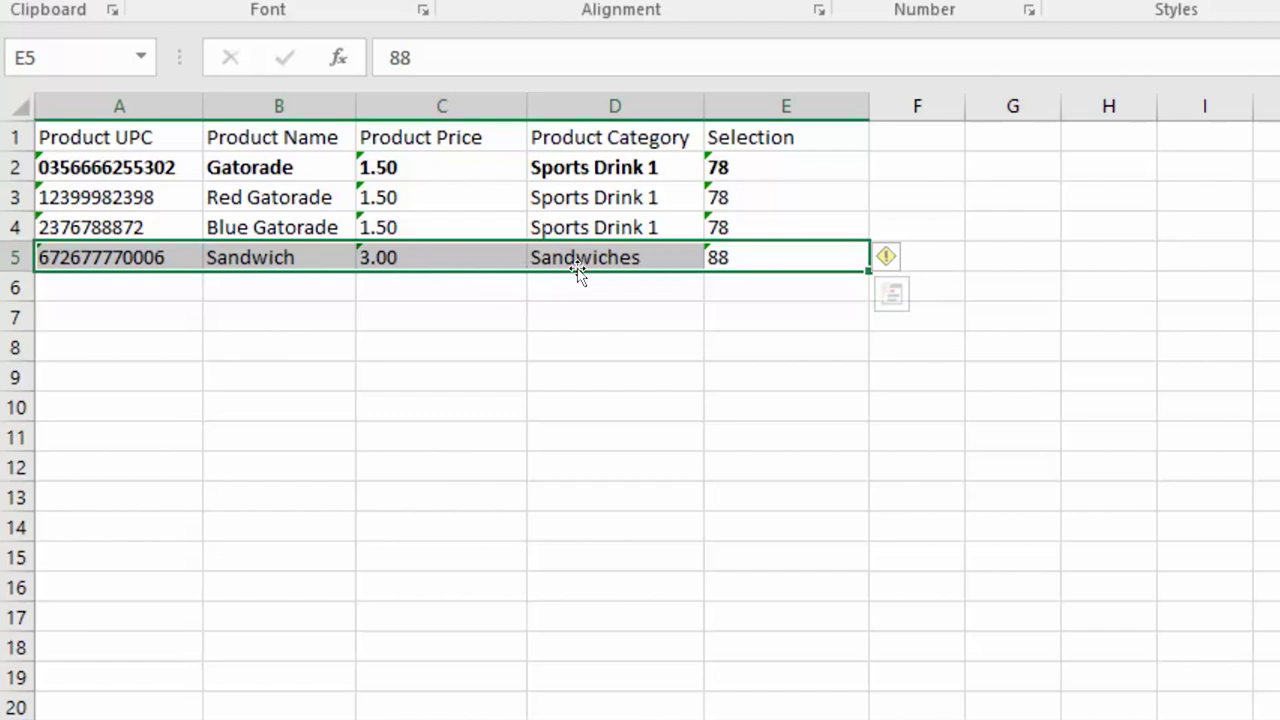
click(180, 294)
text(0002)
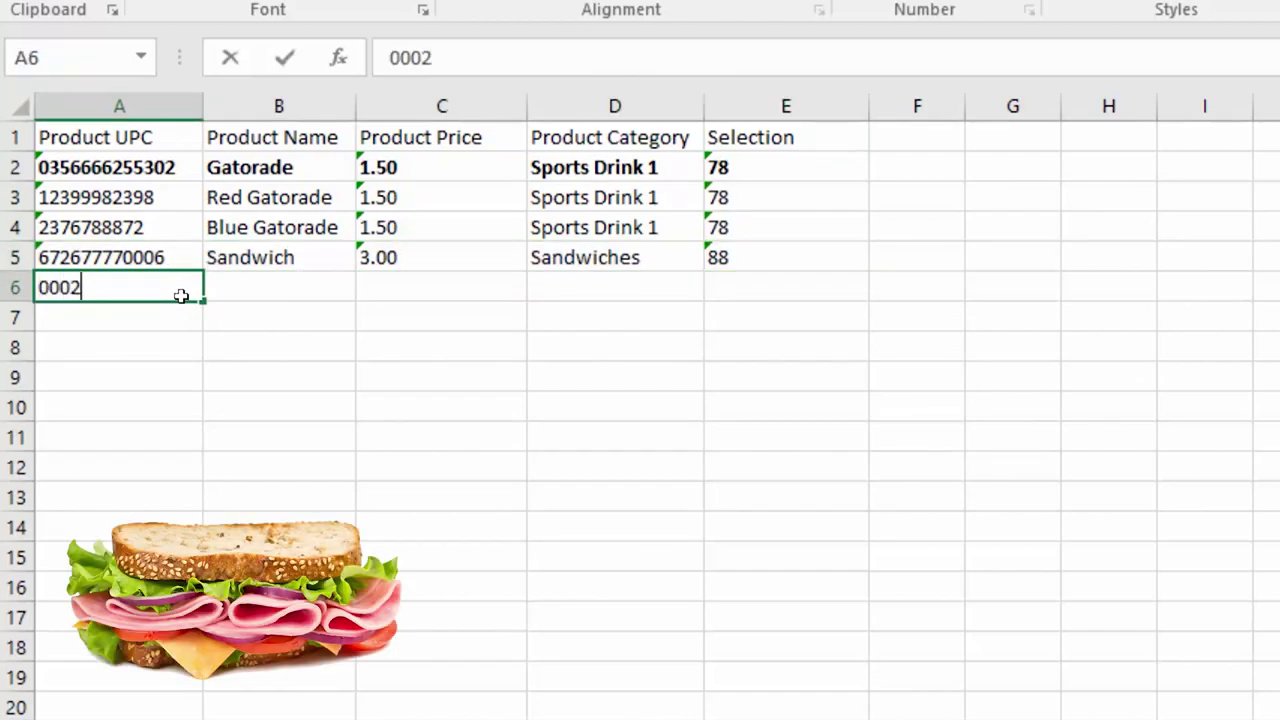
text(667177)
key(Tab)
text(Ham Sa)
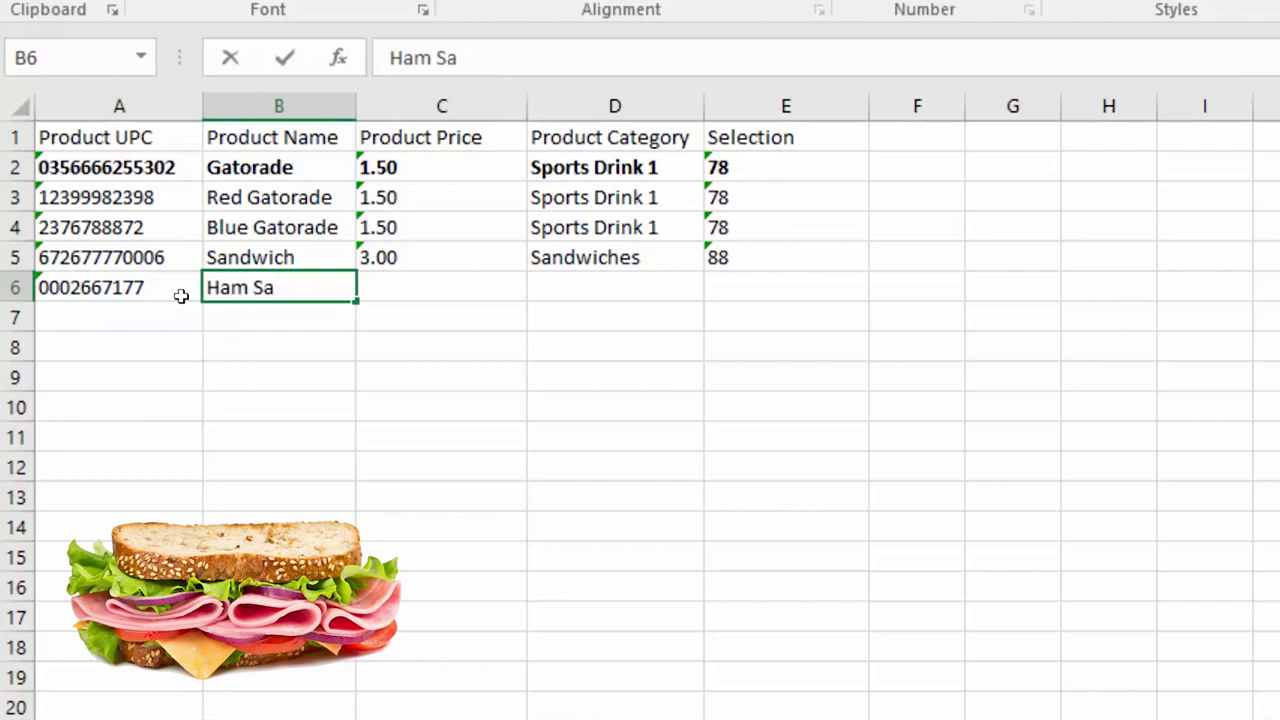
text(ndwich)
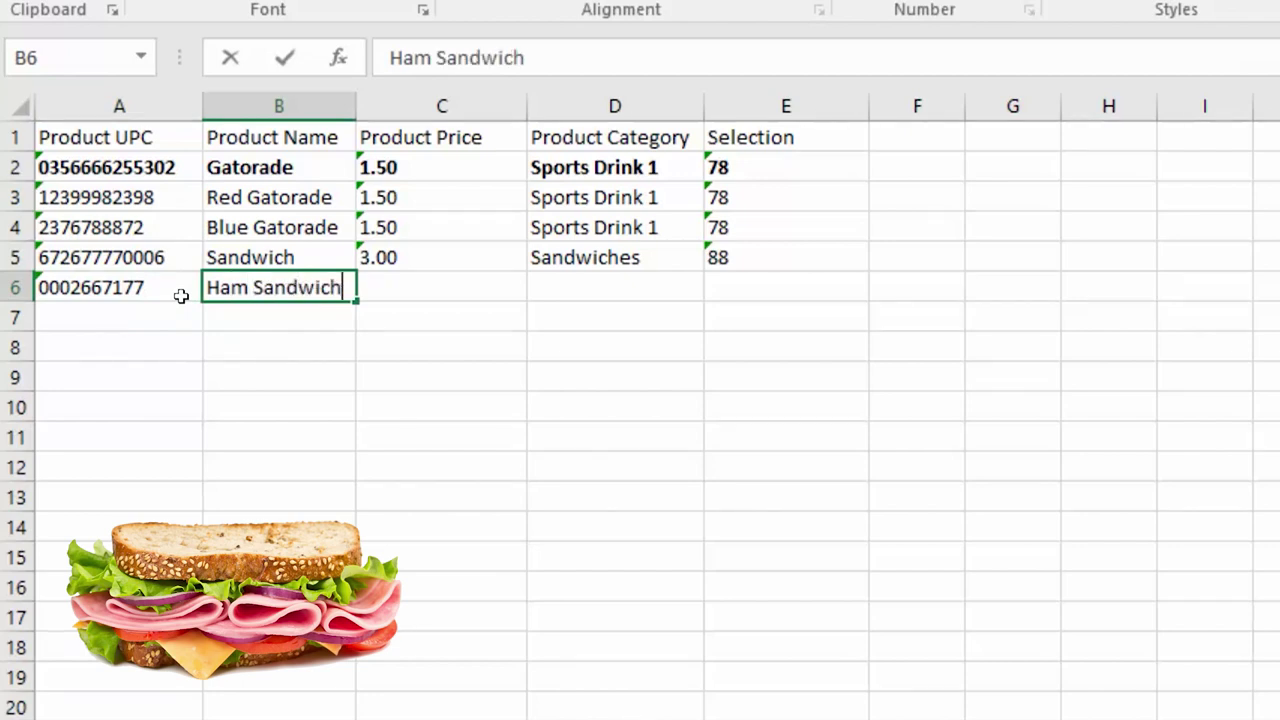
key(Tab)
text(3.00)
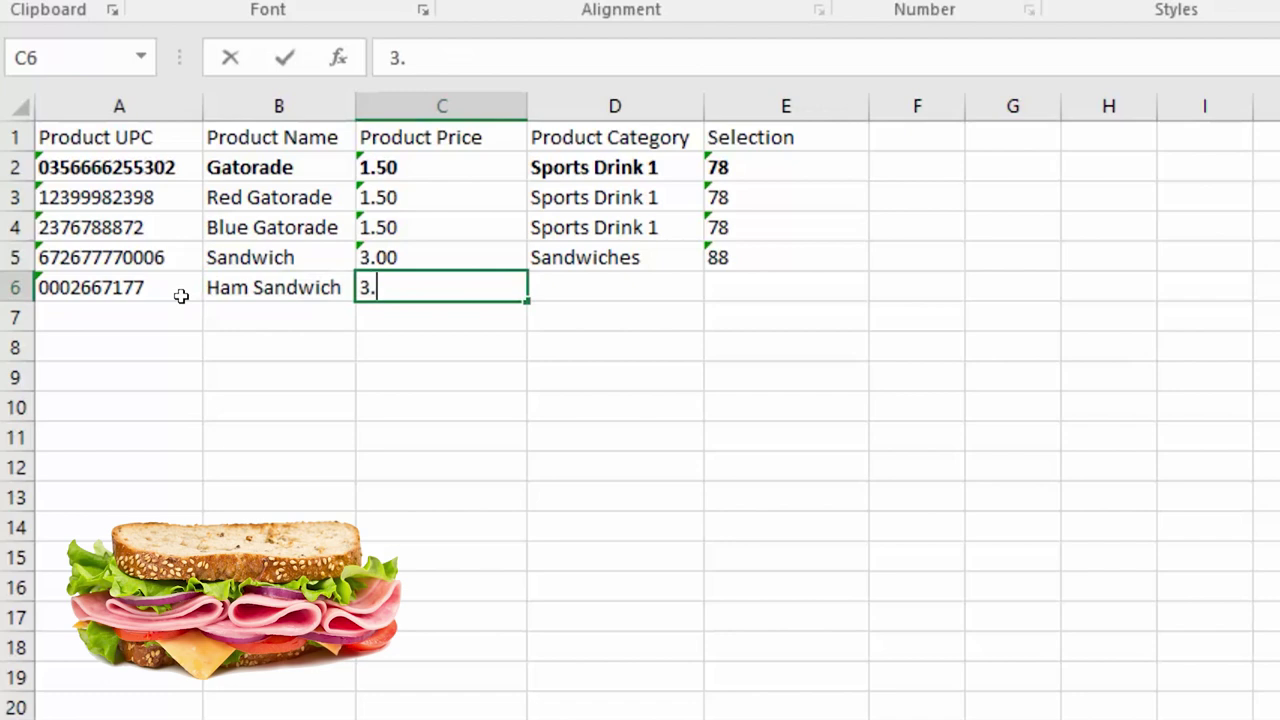
key(ctrl+Return)
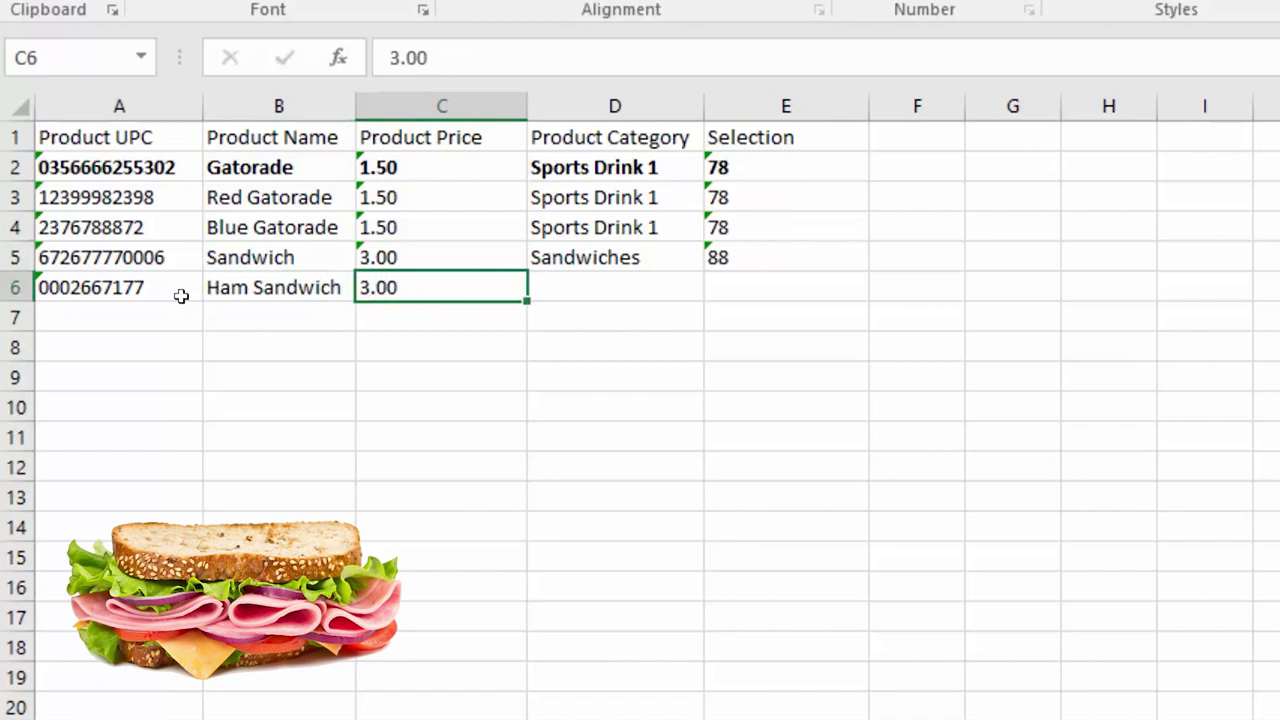
Step: Give the Ham Sandwich row the product category Sandwiches and selection 88
key(Tab)
text(Sandwiches)
key(Tab)
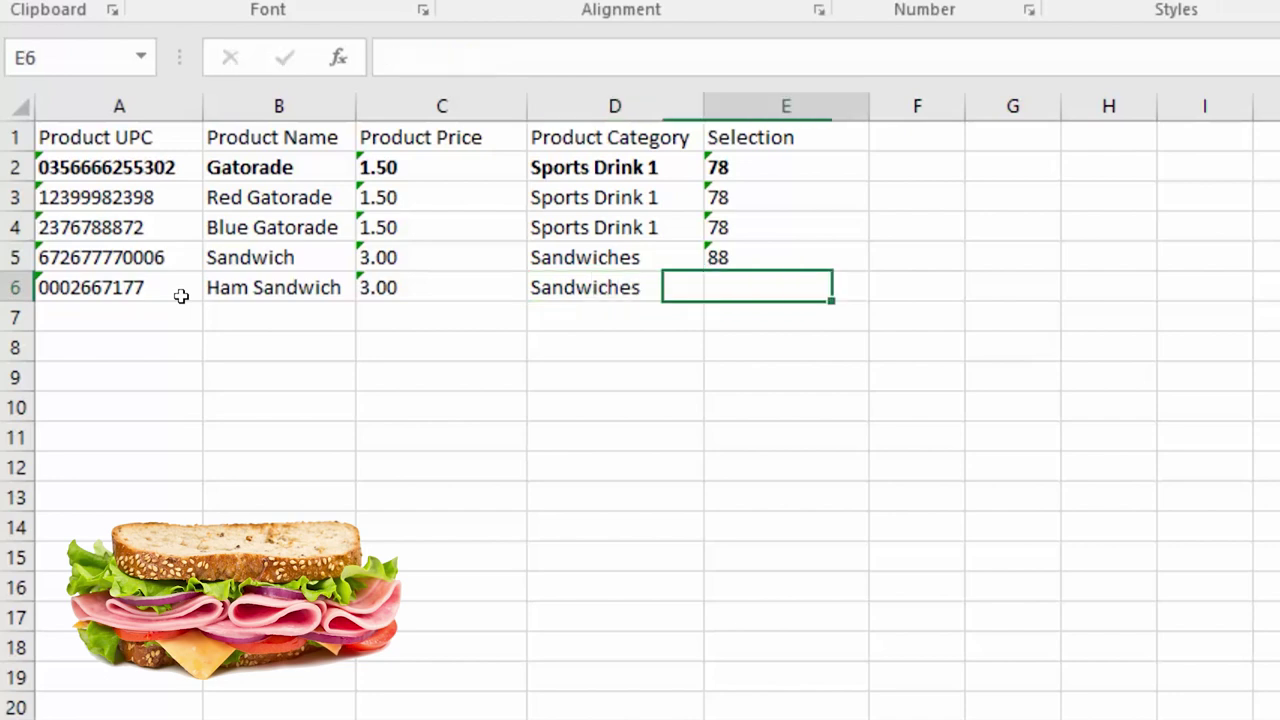
text(88)
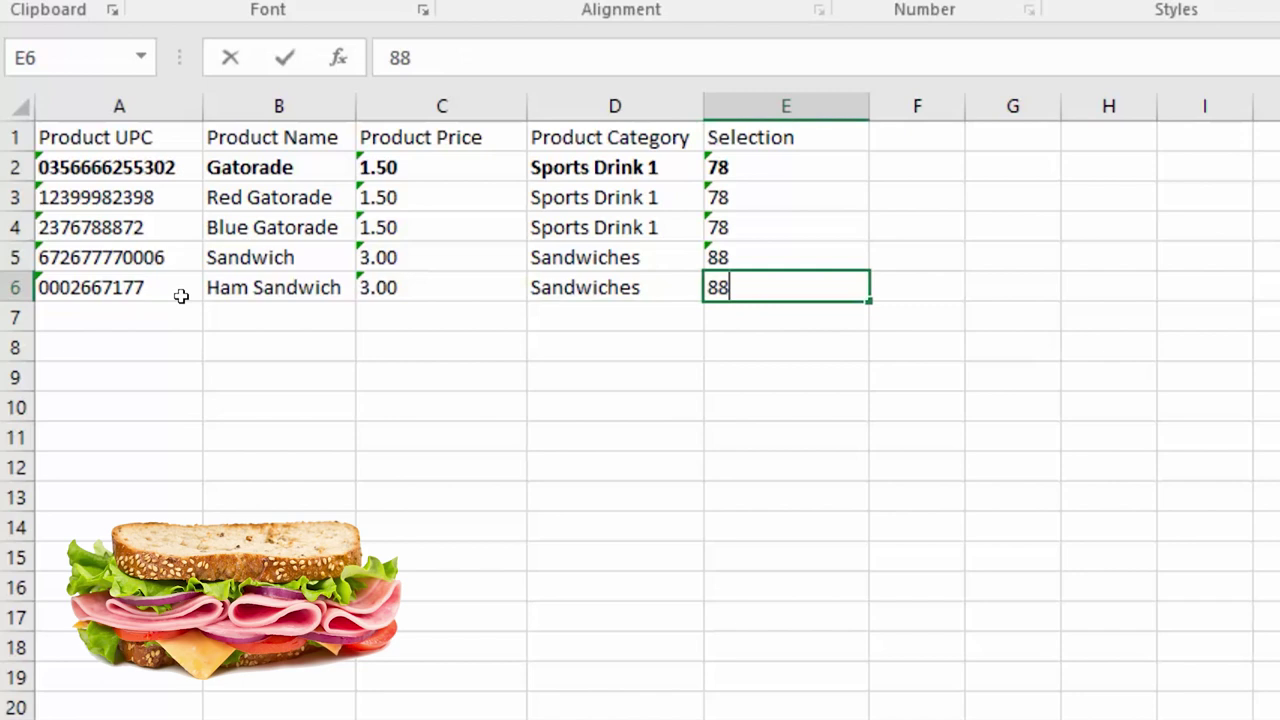
key(Return)
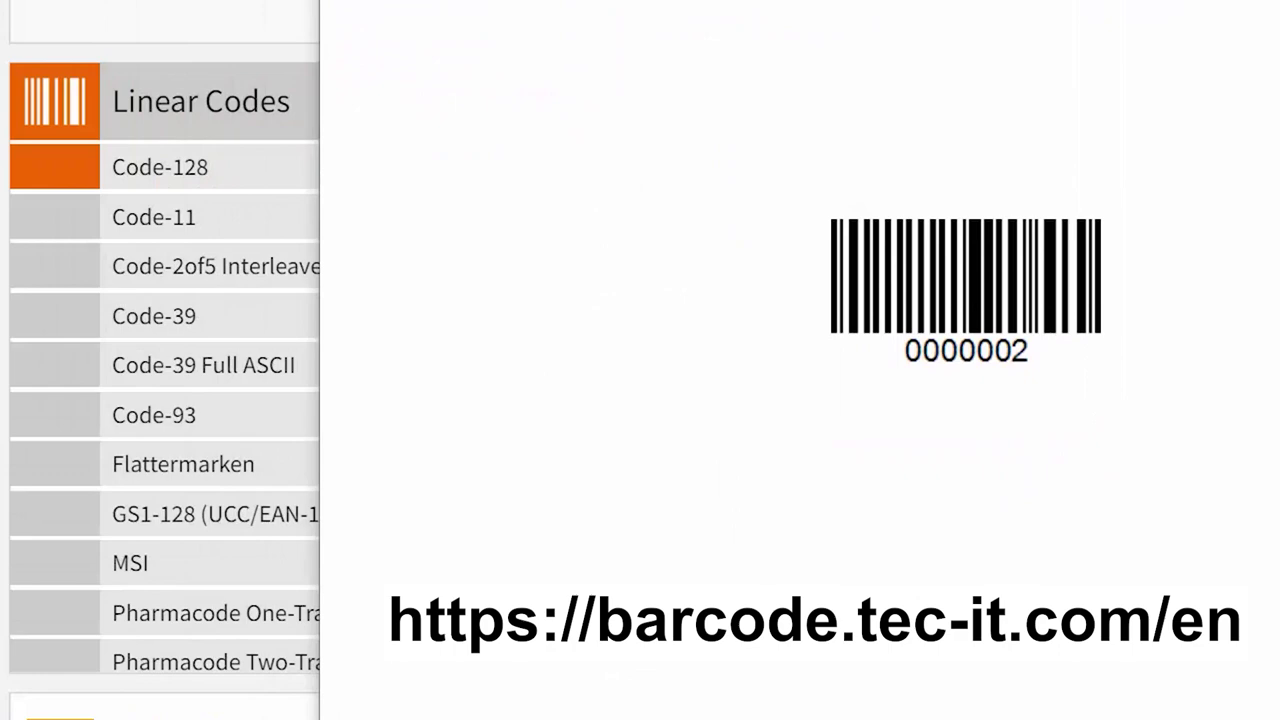
key(ctrl+p)
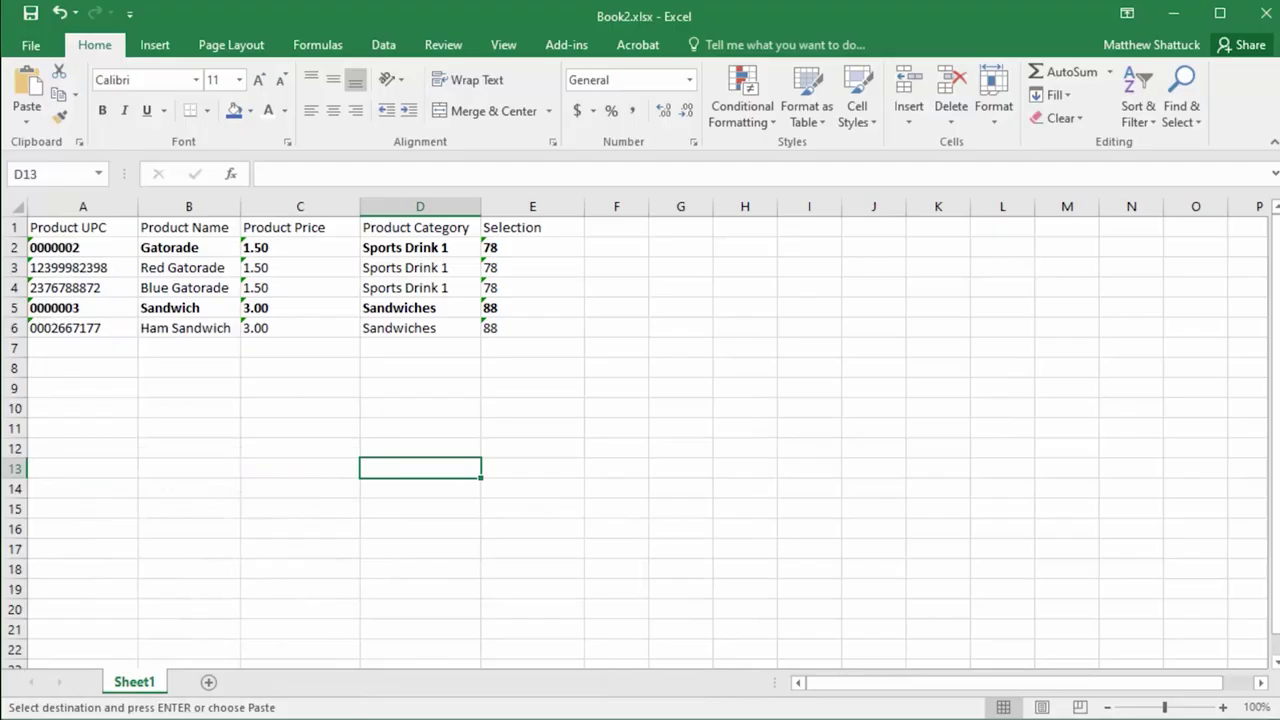
Step: Start exporting the workbook as a CSV (Comma delimited) file
click(30, 45)
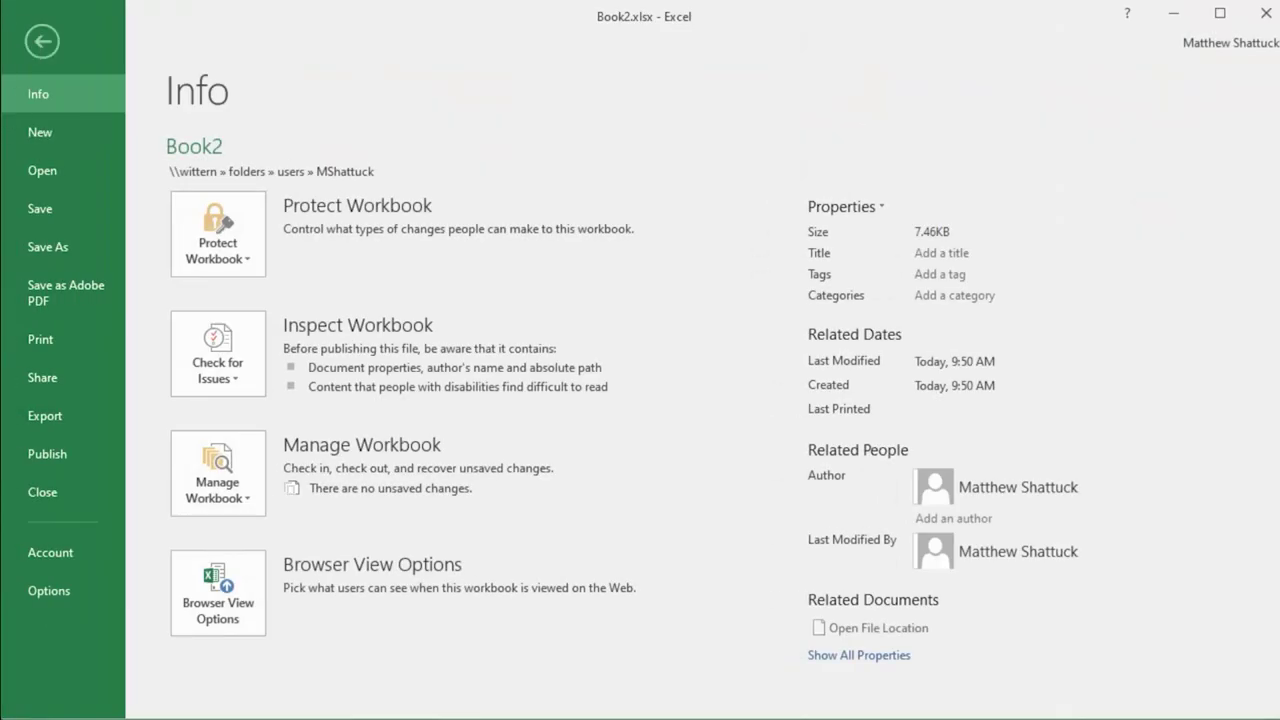
click(44, 415)
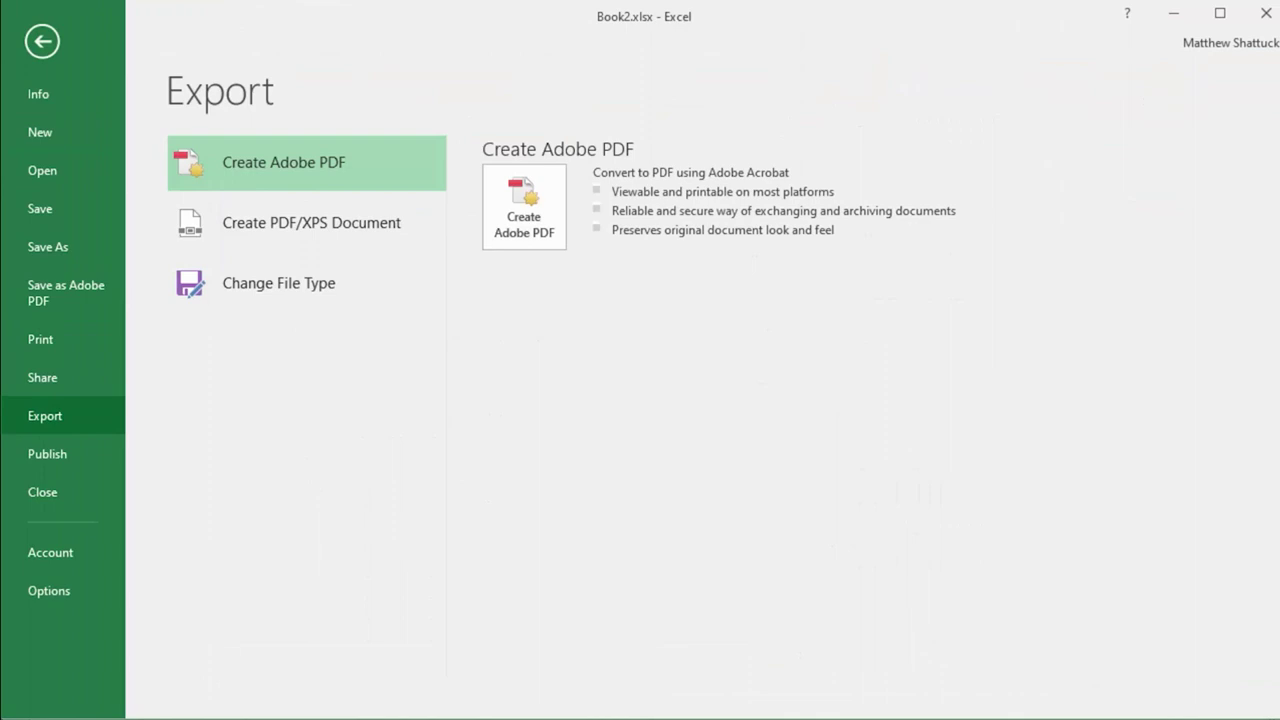
click(279, 283)
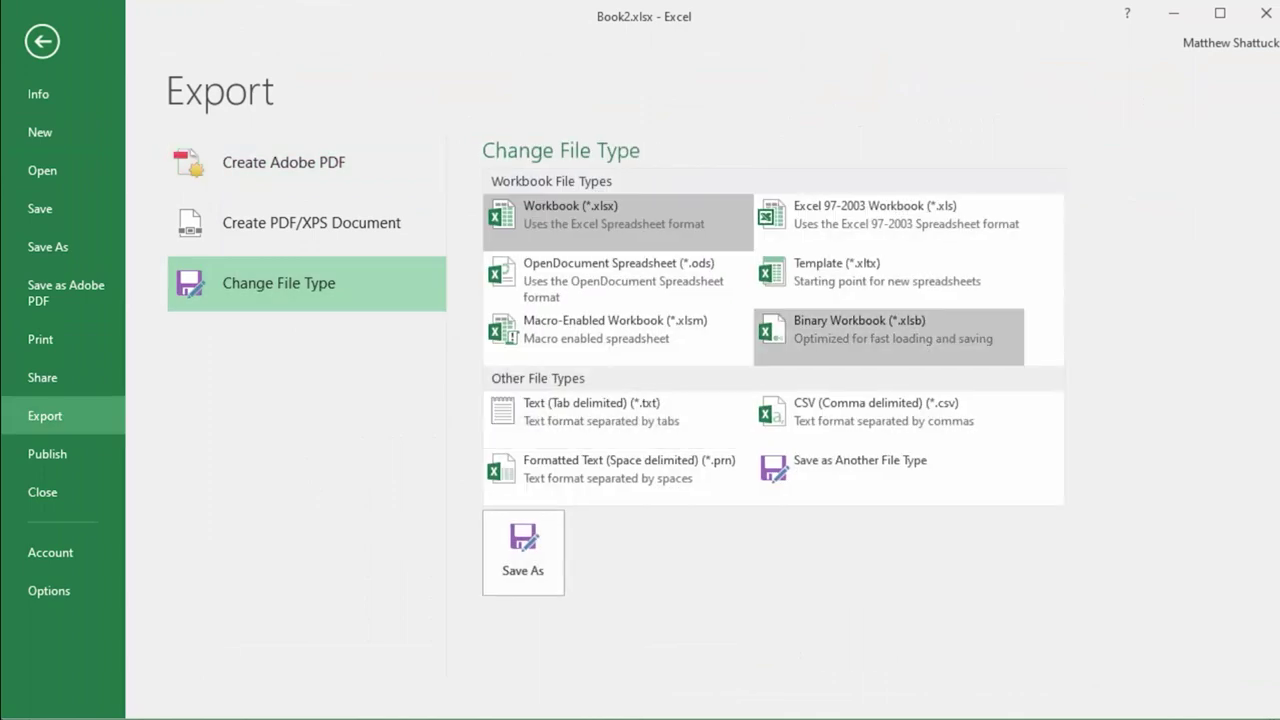
click(875, 411)
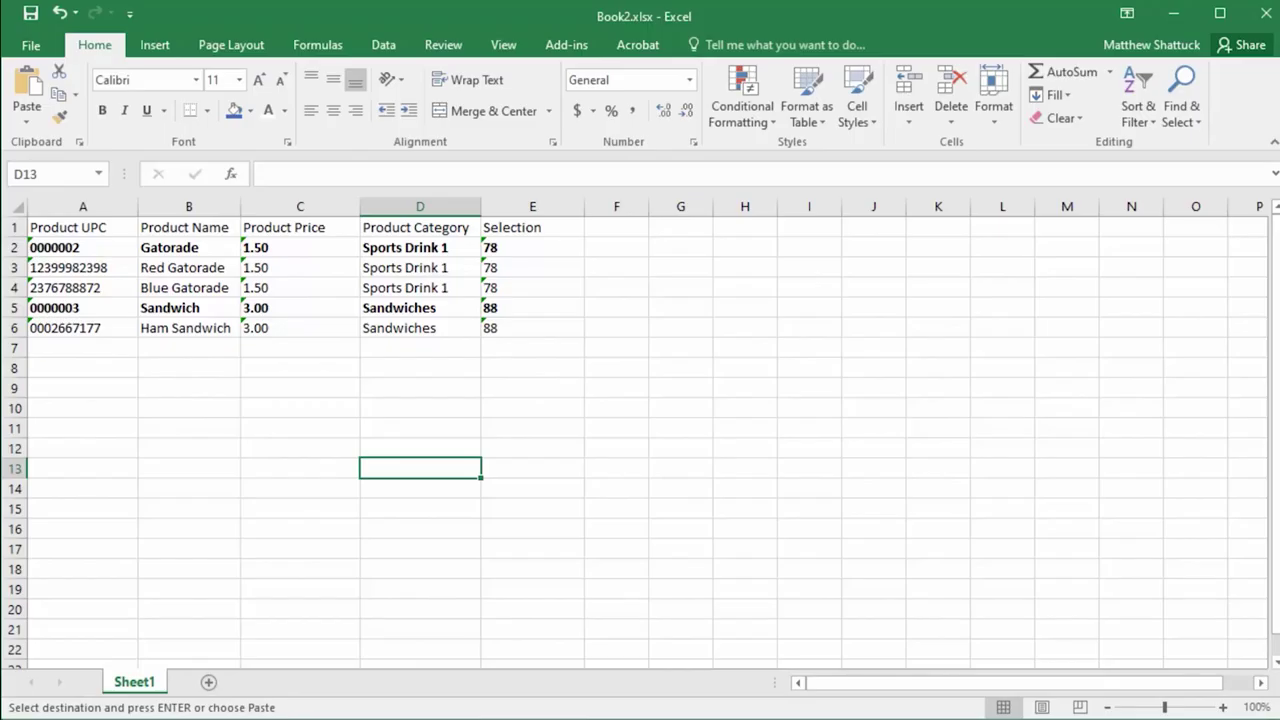
Step: Create a folder named products on USB Drive (F:), name the CSV file ProductList, and open that folder as its save location
click(148, 85)
text(products)
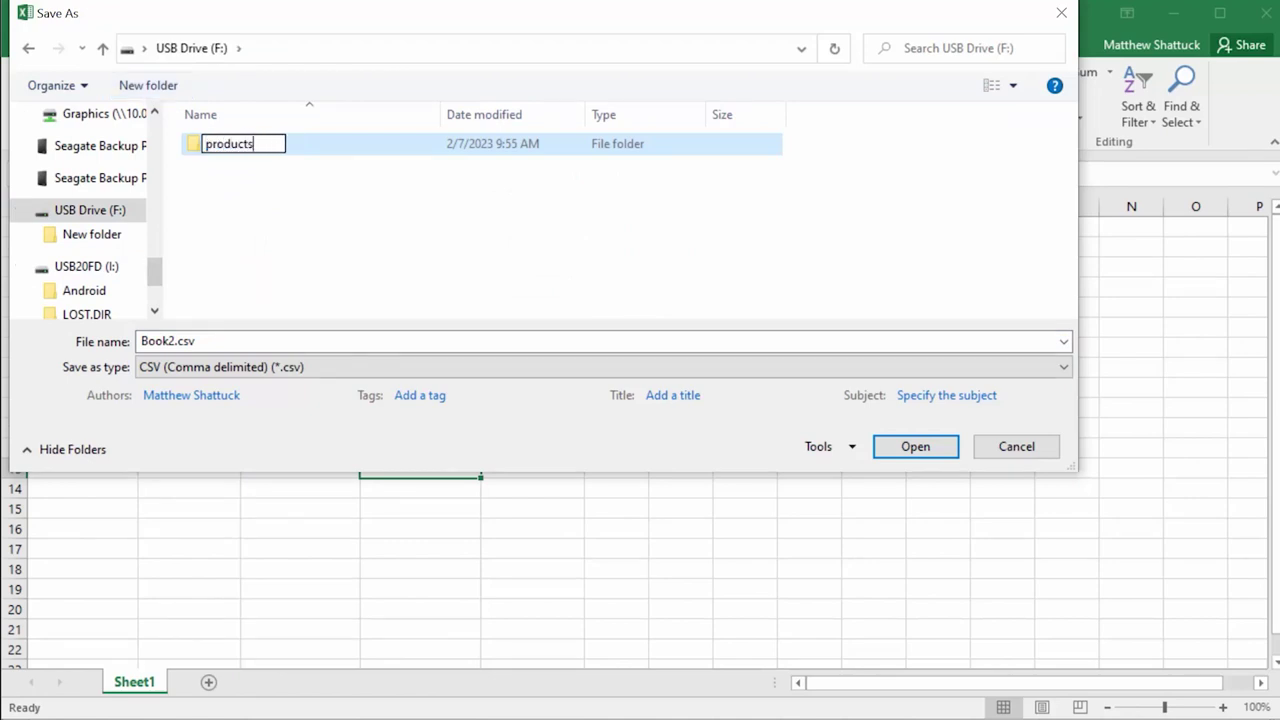
double_click(155, 341)
text(ProductL)
text(ist)
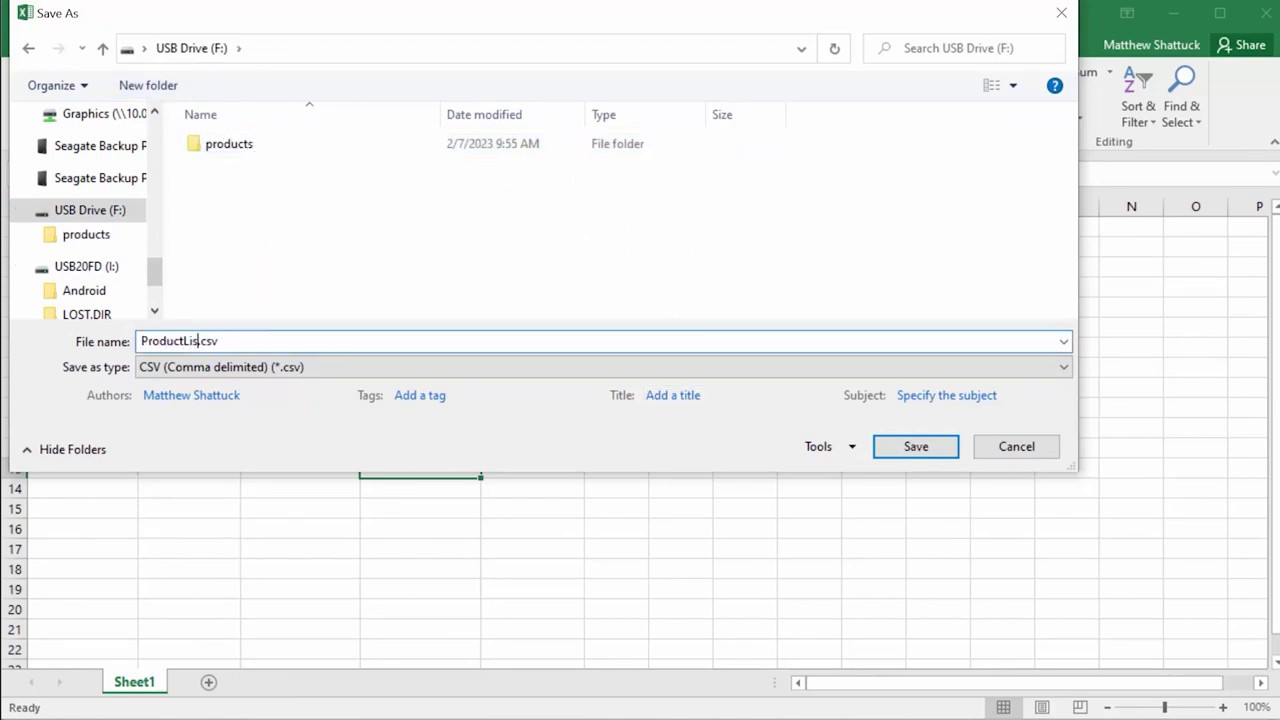
double_click(229, 143)
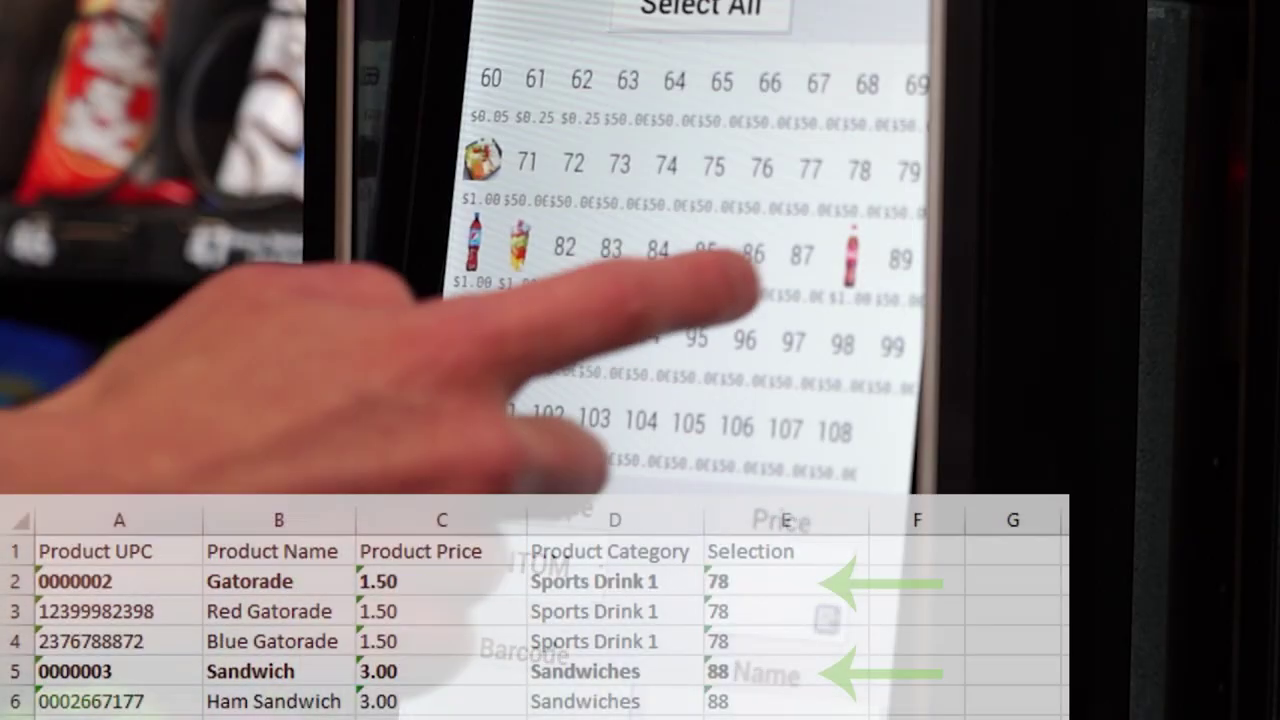
Step: Switch to the kiosk and choose selection 88 in the selection grid
click(848, 255)
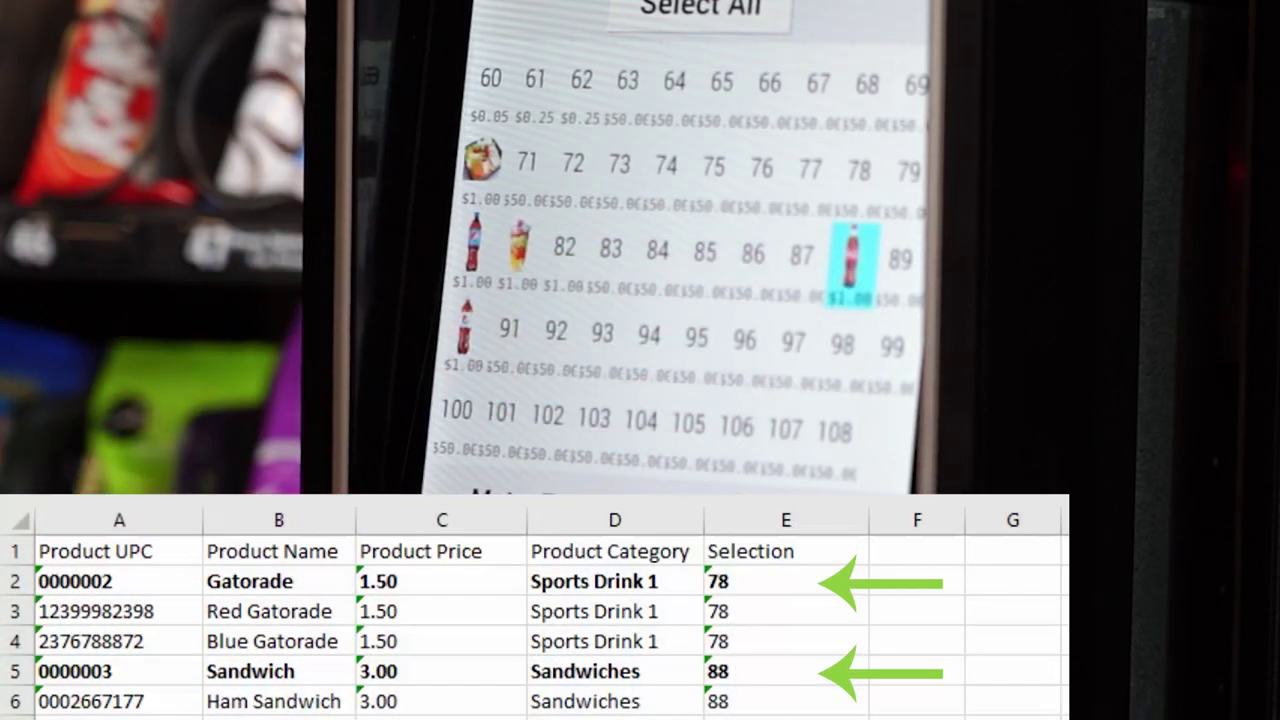